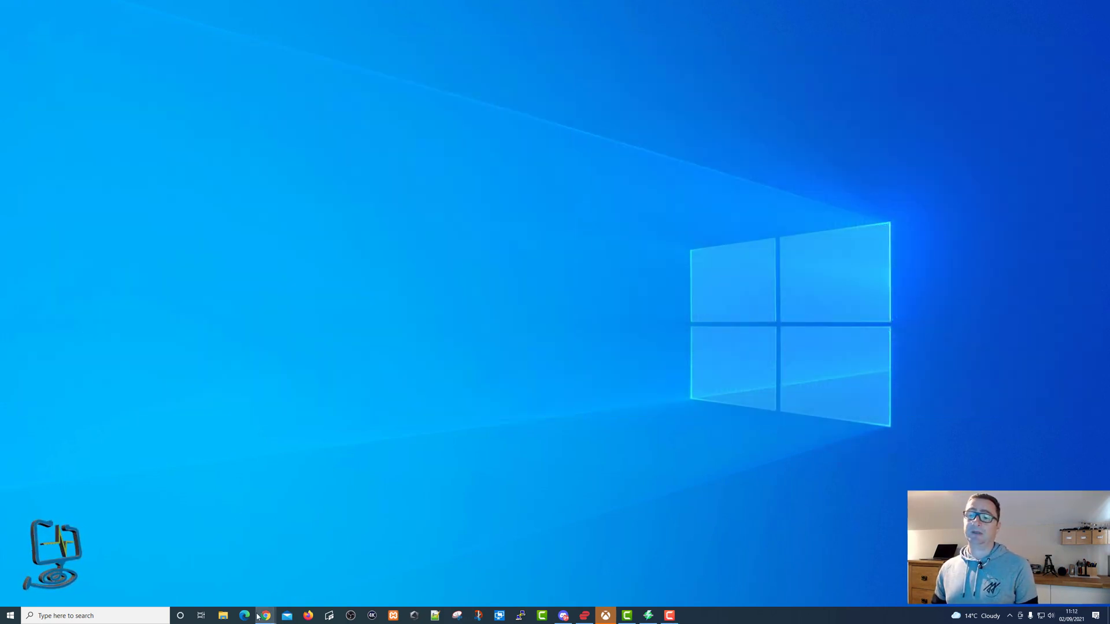
- In Package Center, search for 'docker' and open the installed Docker package
mouse_move(263, 616)
click(219, 578)
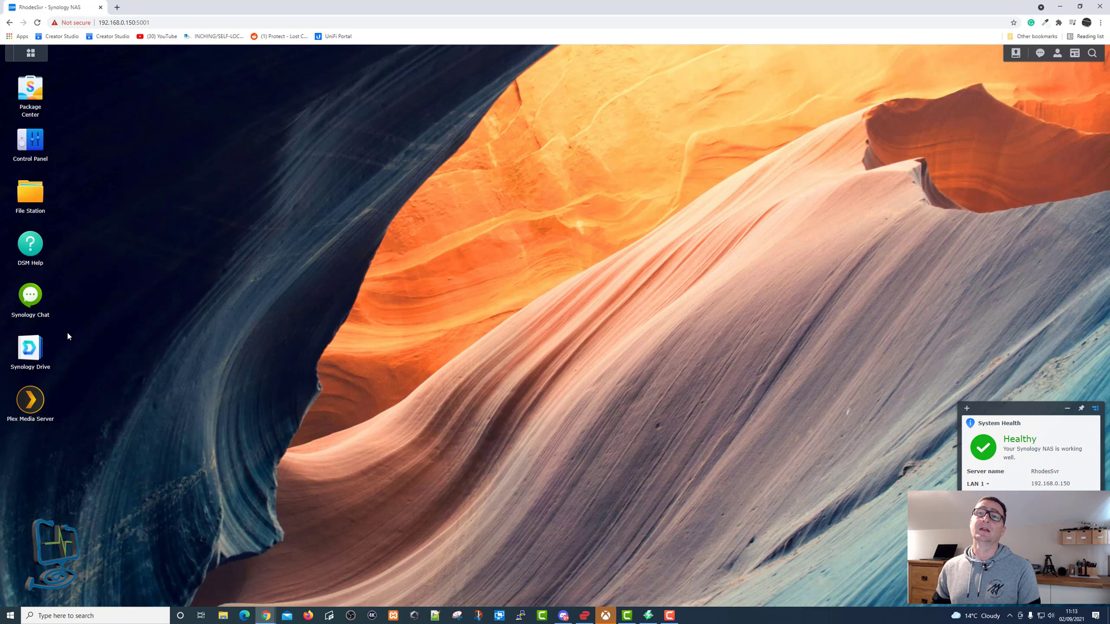
click(34, 96)
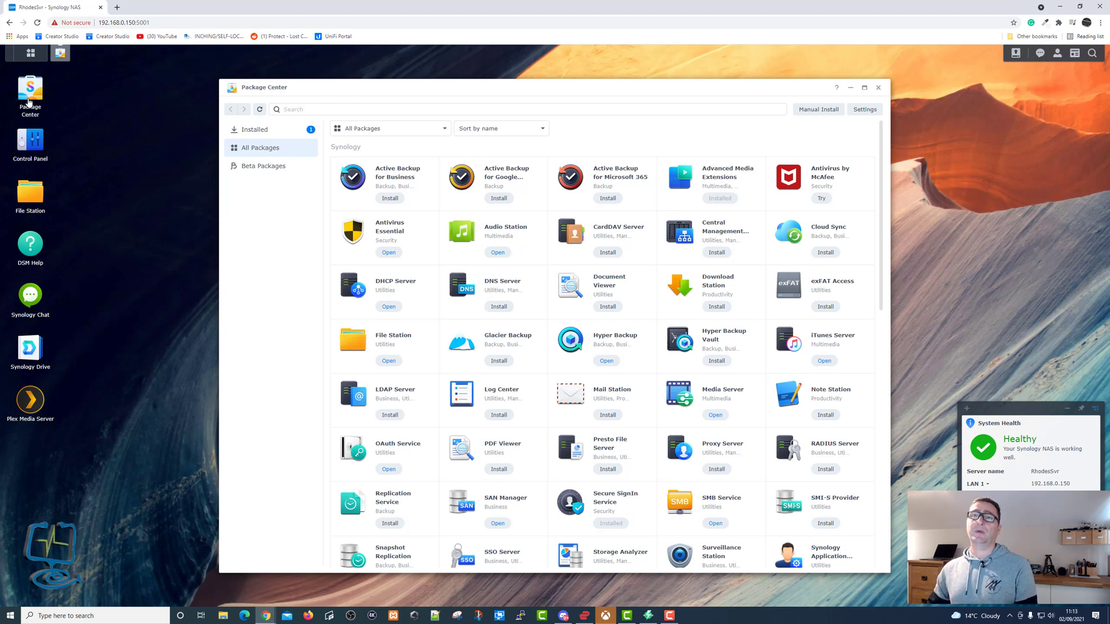
click(306, 108)
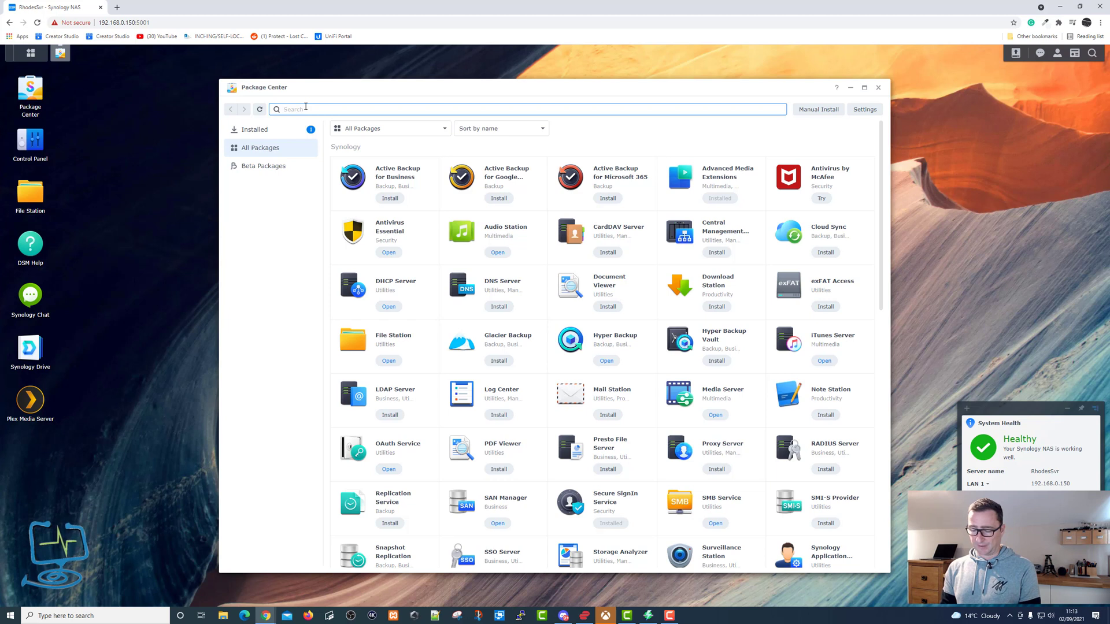
text(docker)
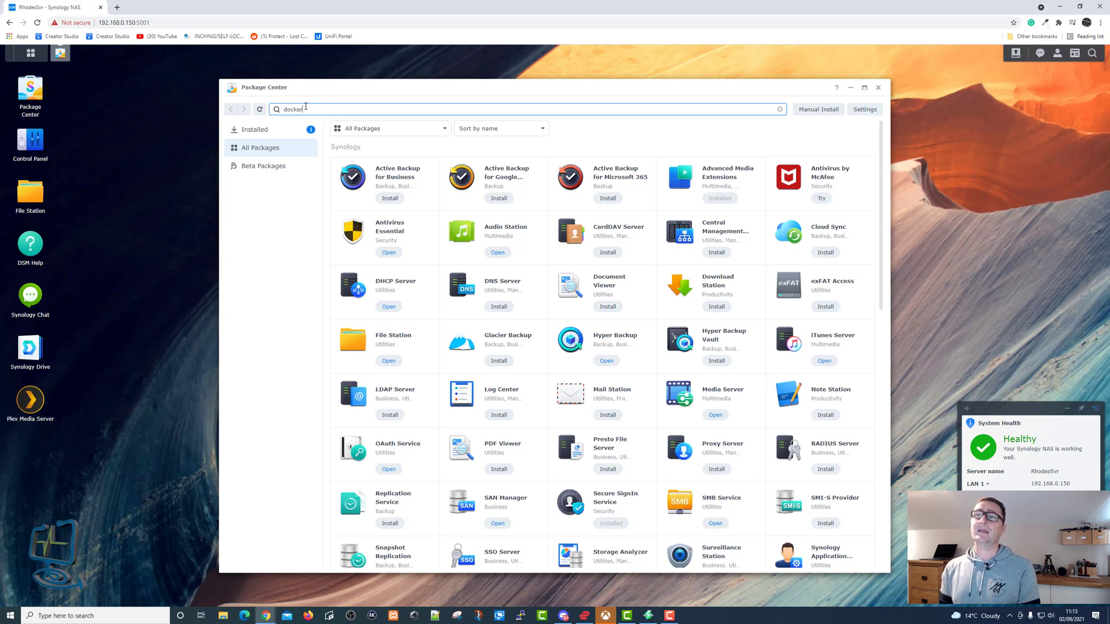
key(Return)
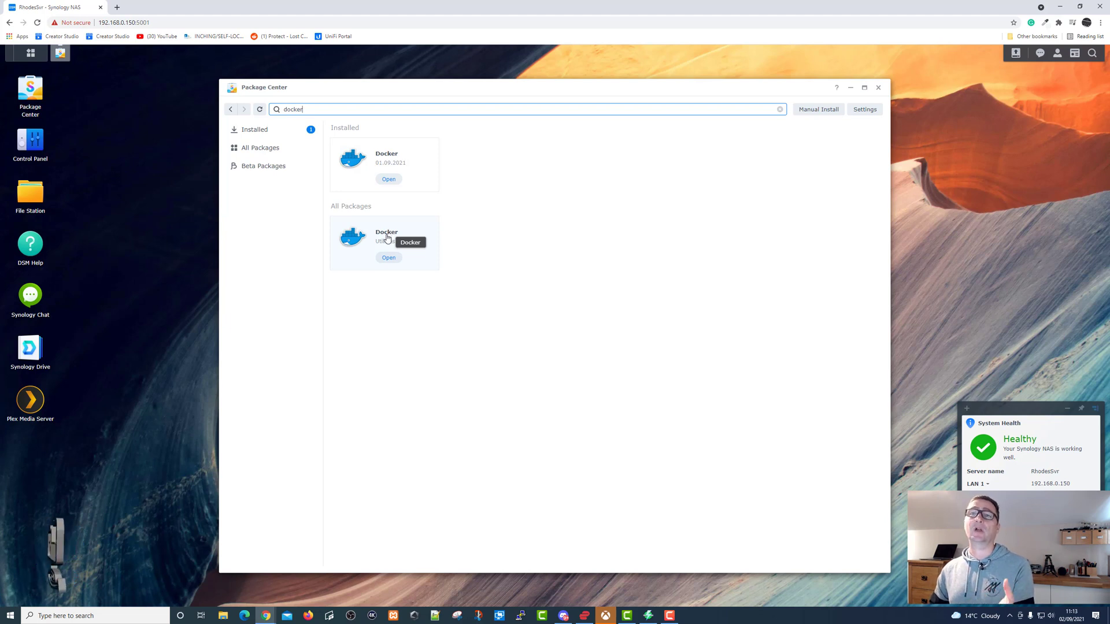
click(387, 179)
- Minimize Package Center, widen the Docker window and view its container list
click(851, 88)
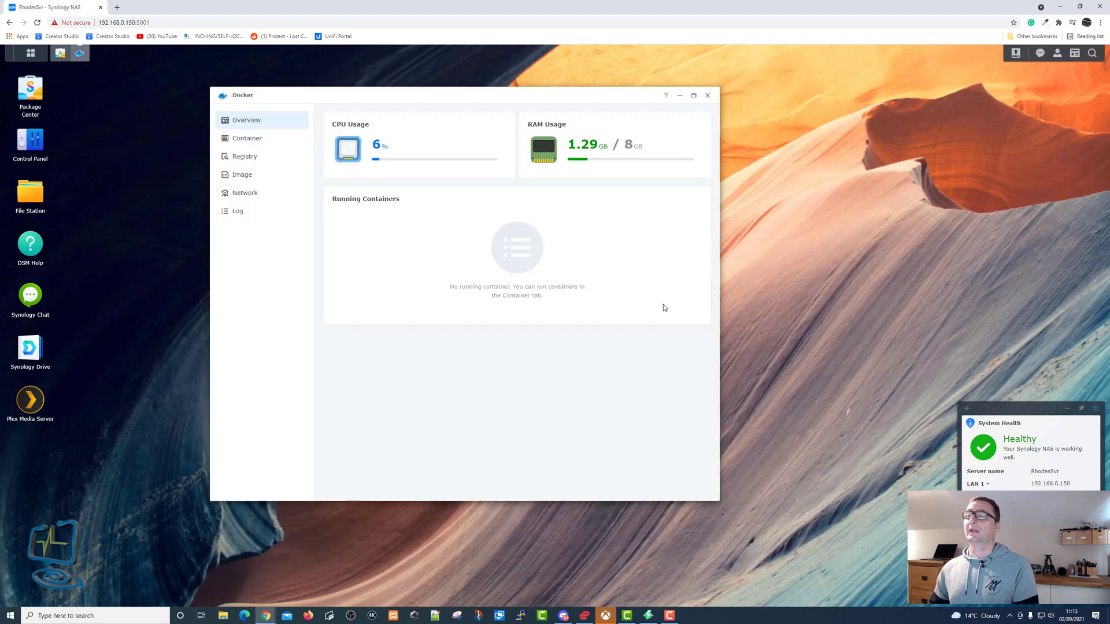
drag(723, 506, 837, 504)
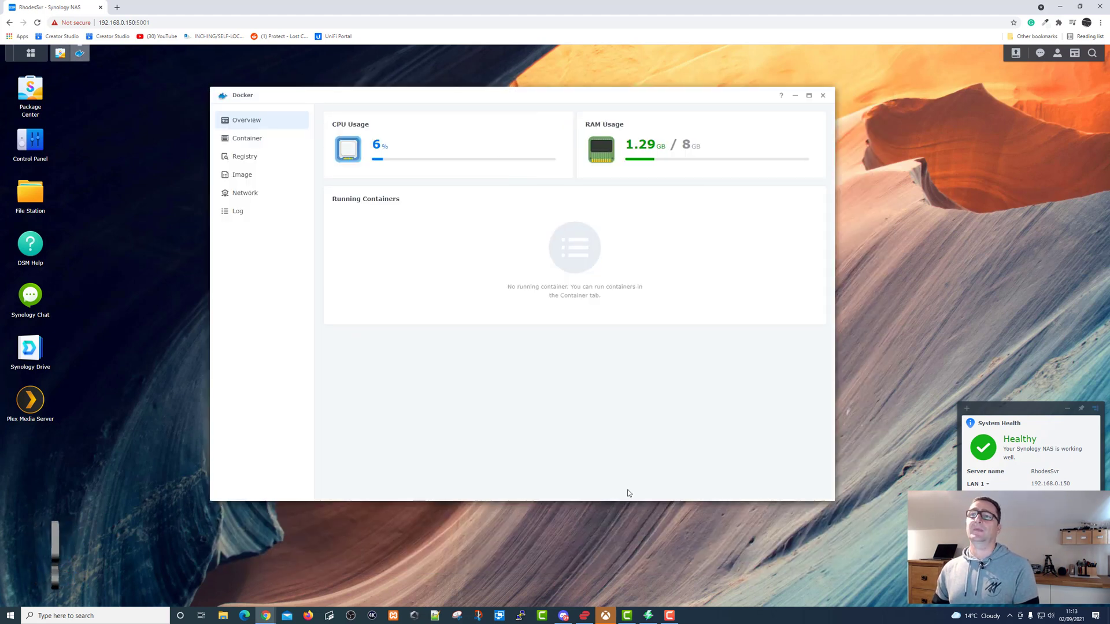
click(251, 140)
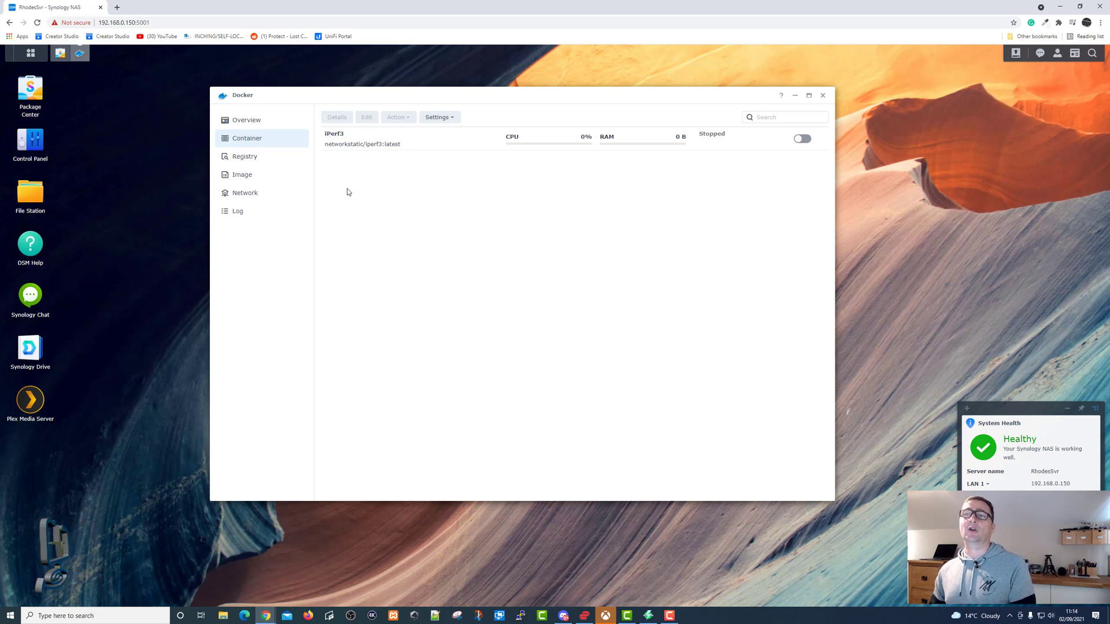
- Browse Registry and Image, ending on the downloaded images list showing networkstatic/iperf3:latest
click(244, 156)
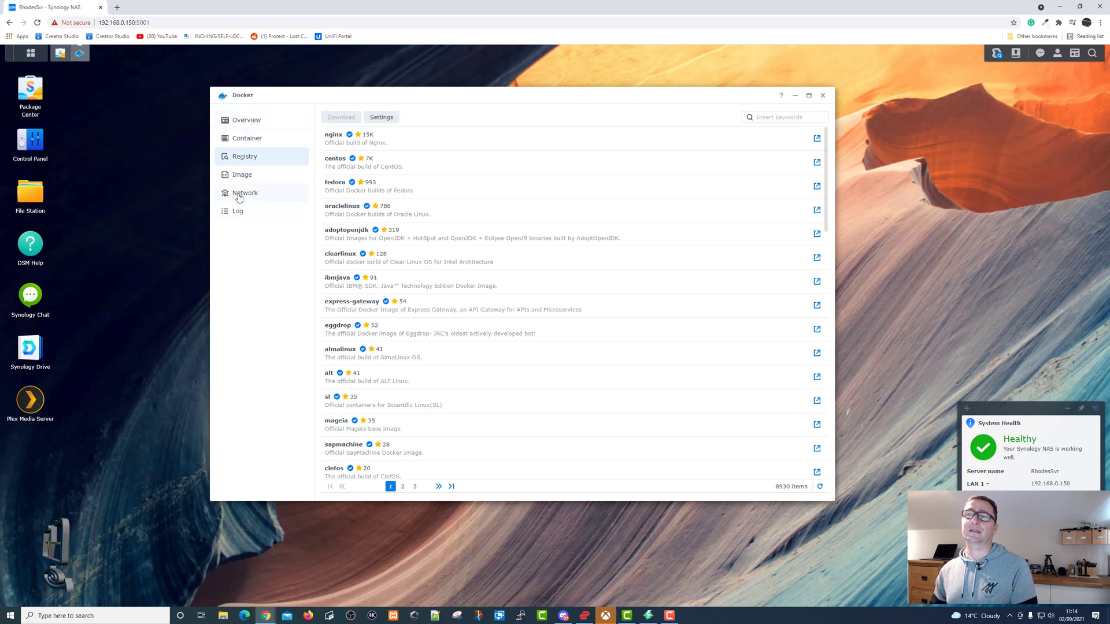
click(242, 175)
click(246, 158)
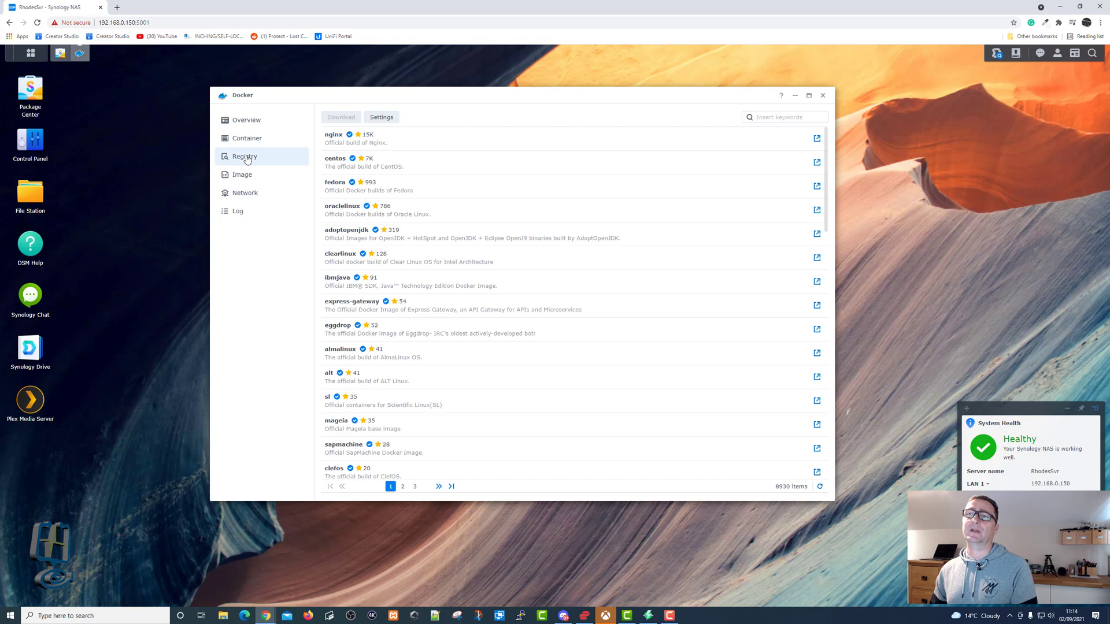
click(249, 140)
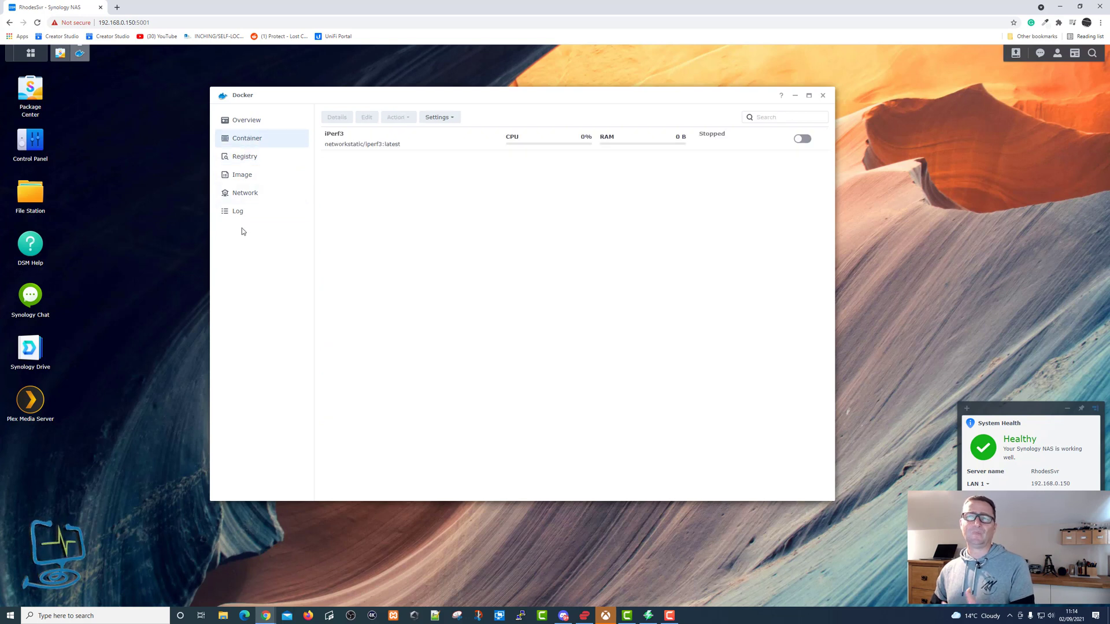
click(242, 179)
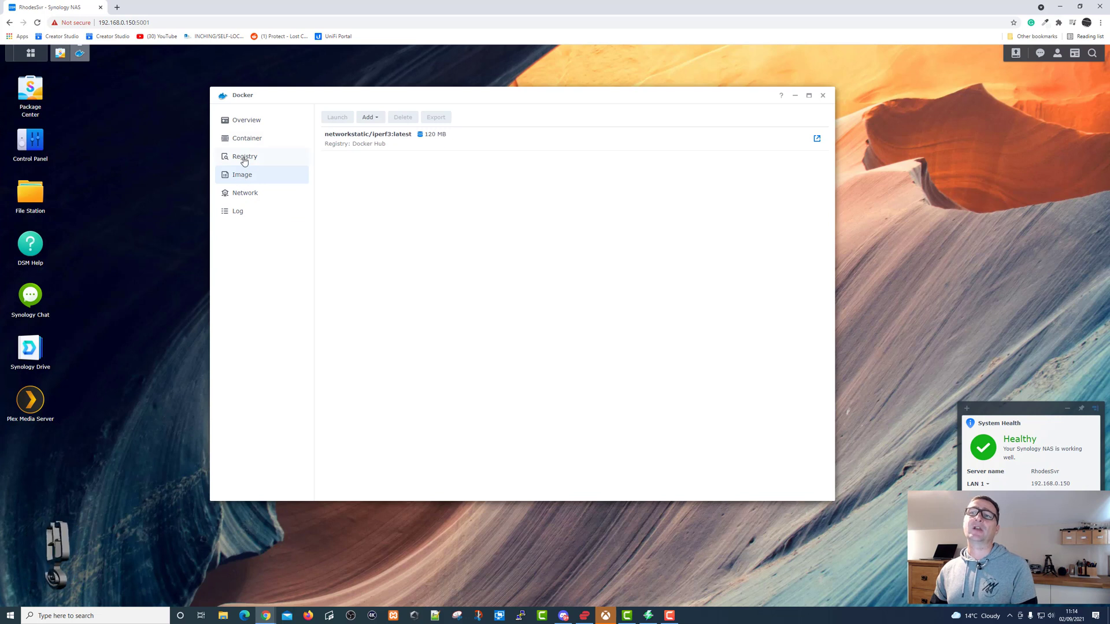
- Search the Docker registry for 'openspeedtest'
click(244, 160)
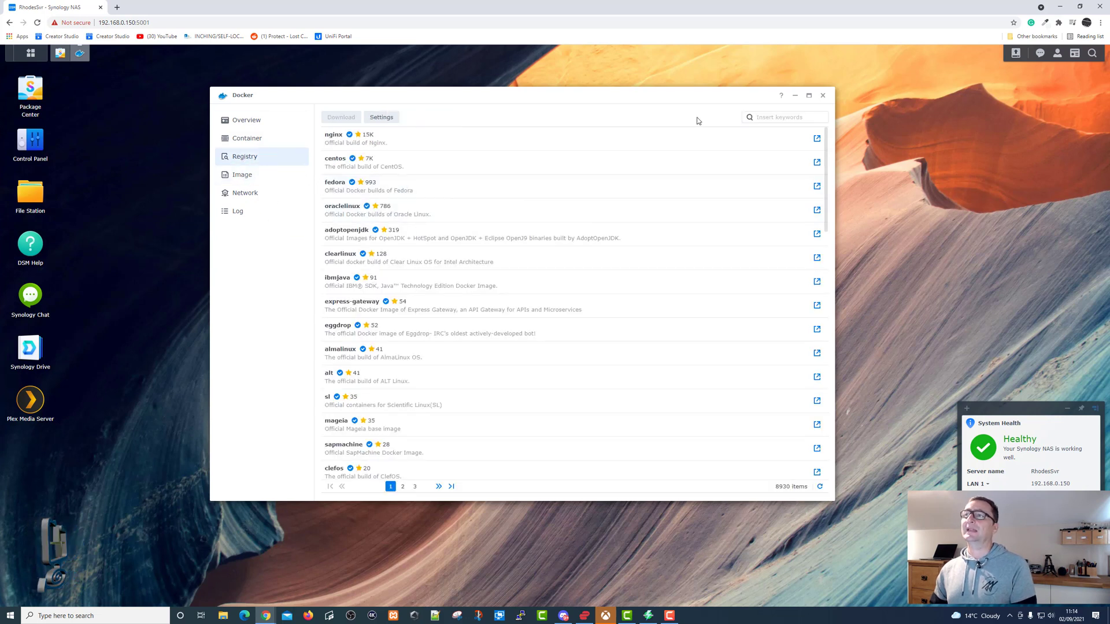
click(771, 118)
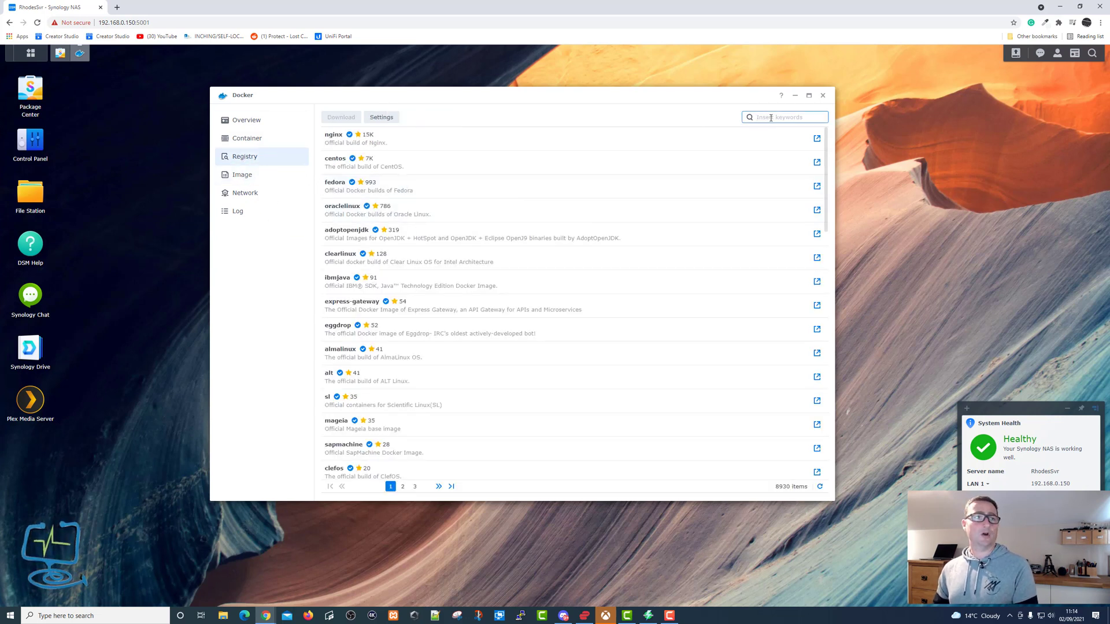
text(openspeedt)
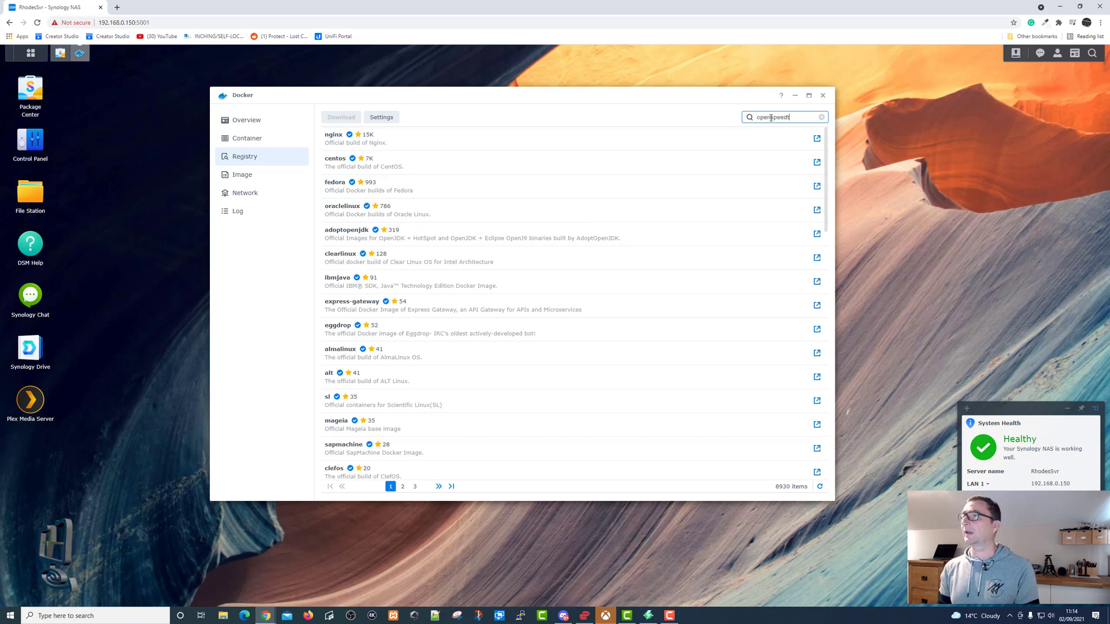
text(est)
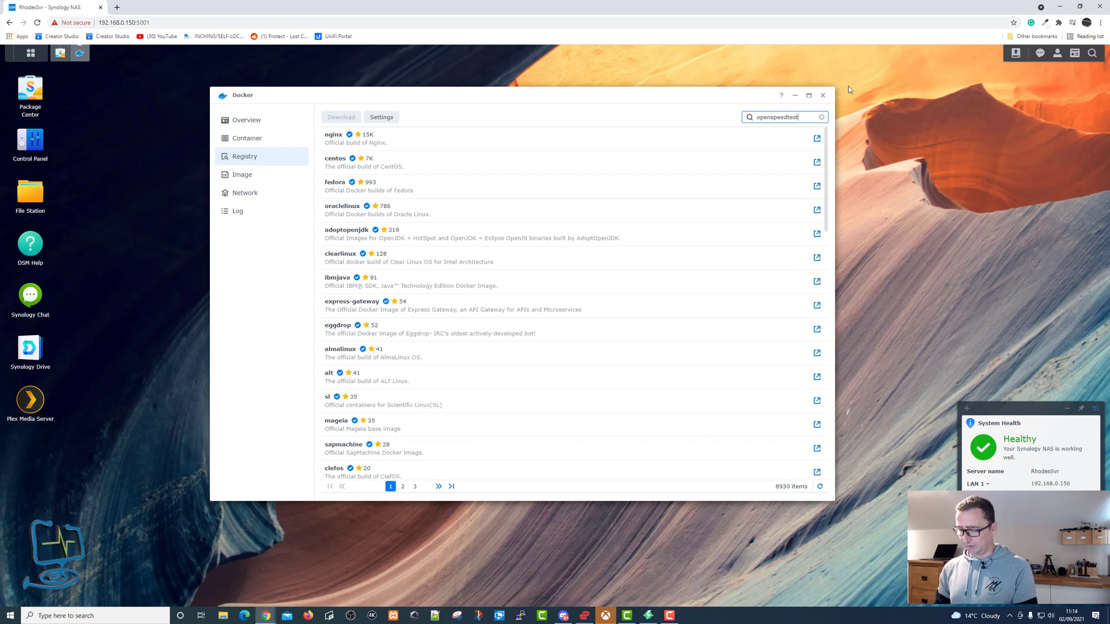
key(Return)
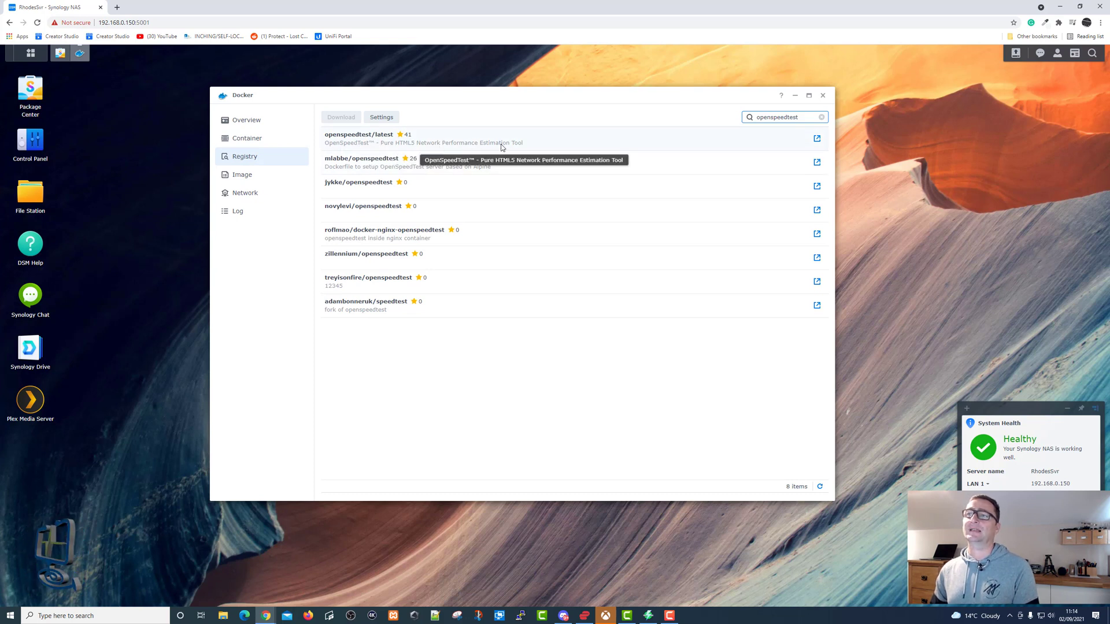
- Download the openspeedtest/latest image with the 'latest' tag
click(443, 144)
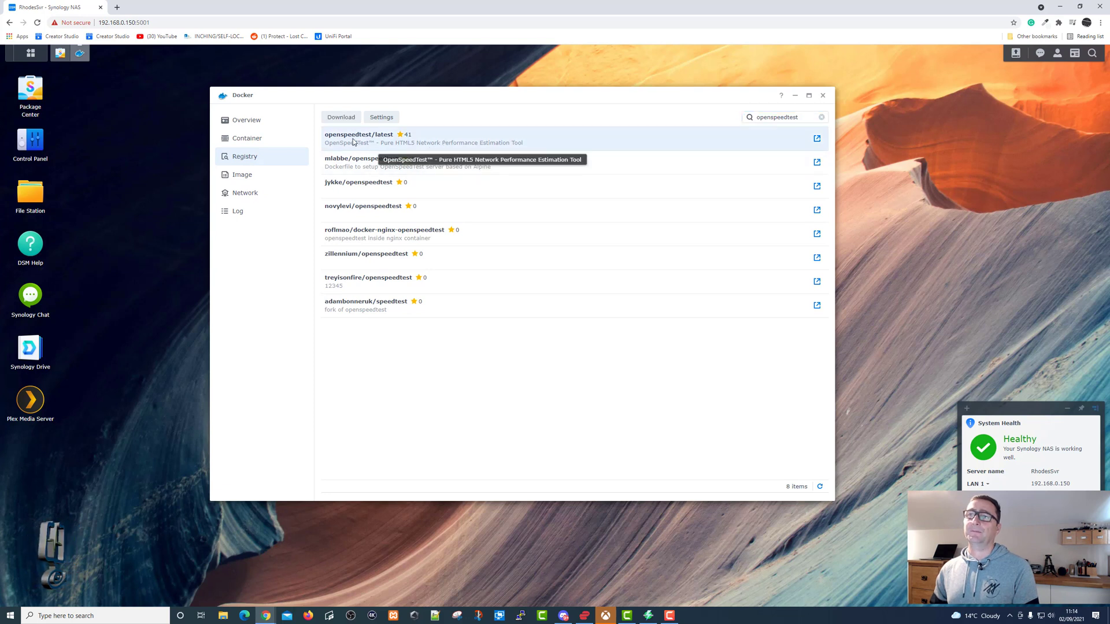
click(341, 117)
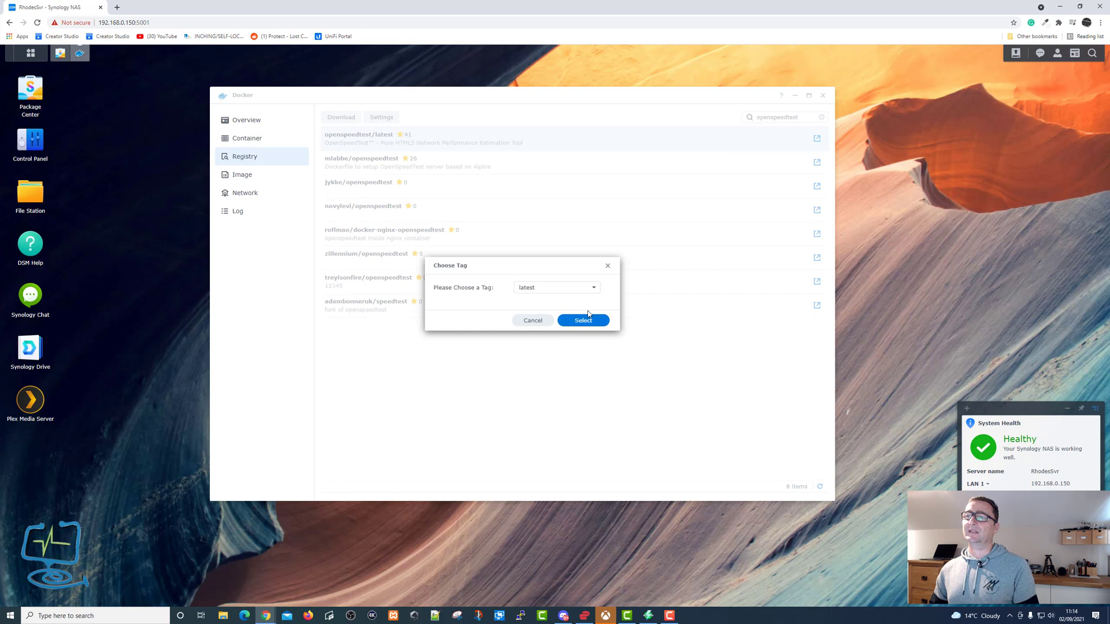
click(555, 294)
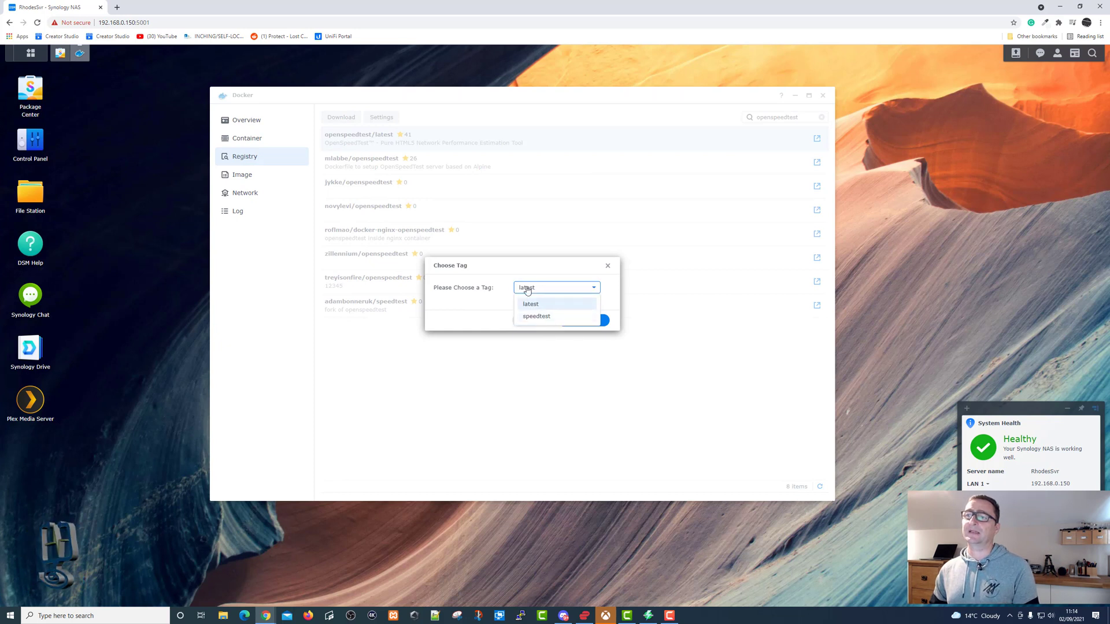
click(521, 288)
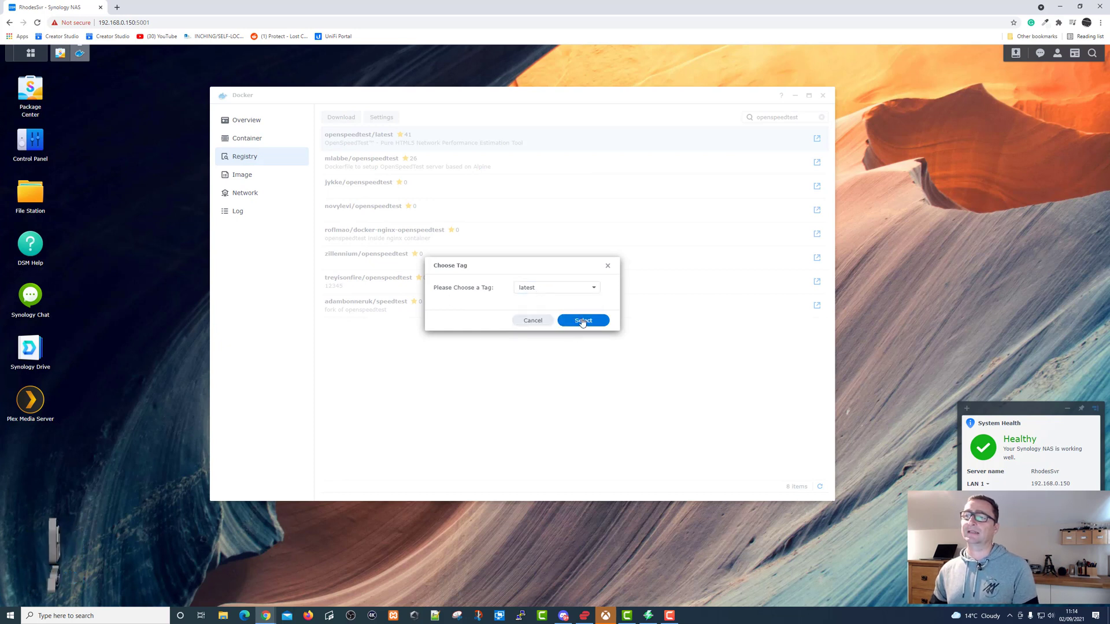
click(582, 322)
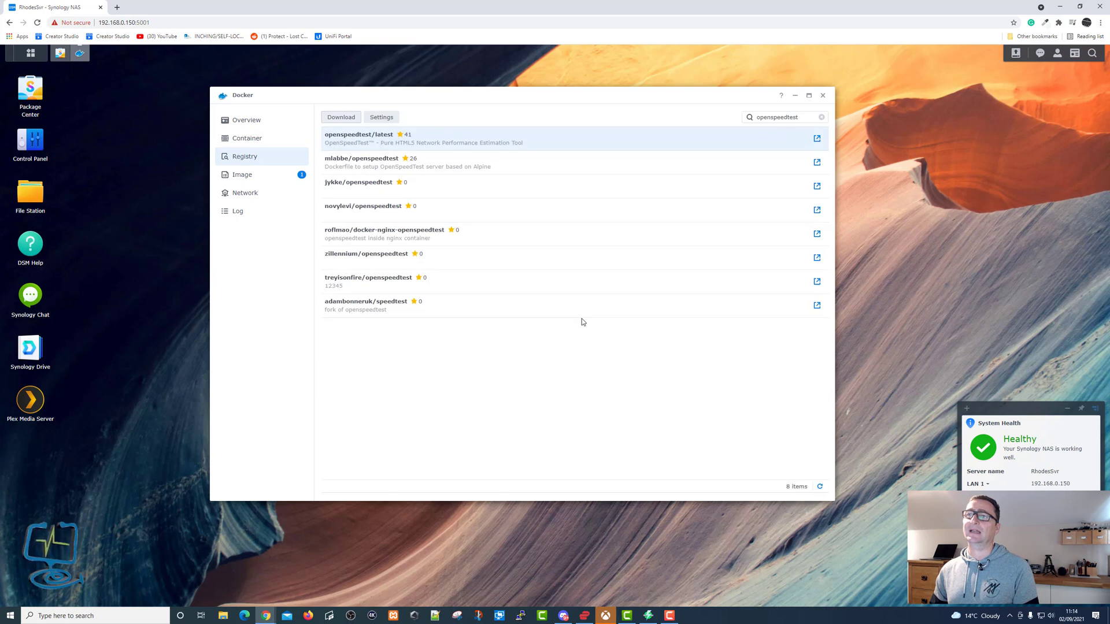
- Go to the Image list and select the downloaded openspeedtest/latest:latest image
click(243, 177)
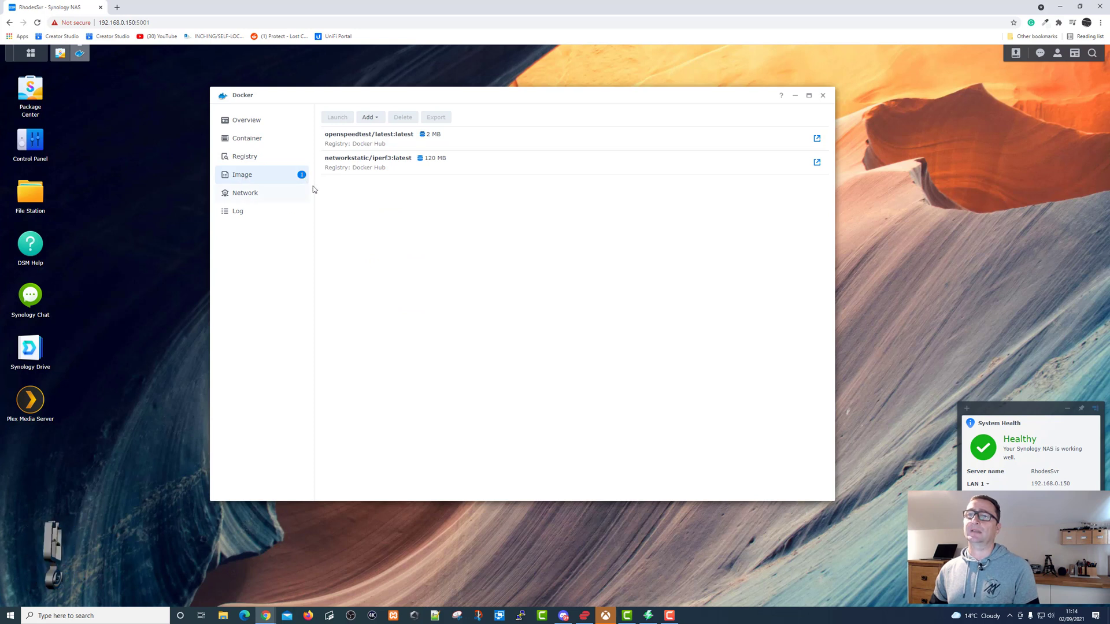
click(243, 160)
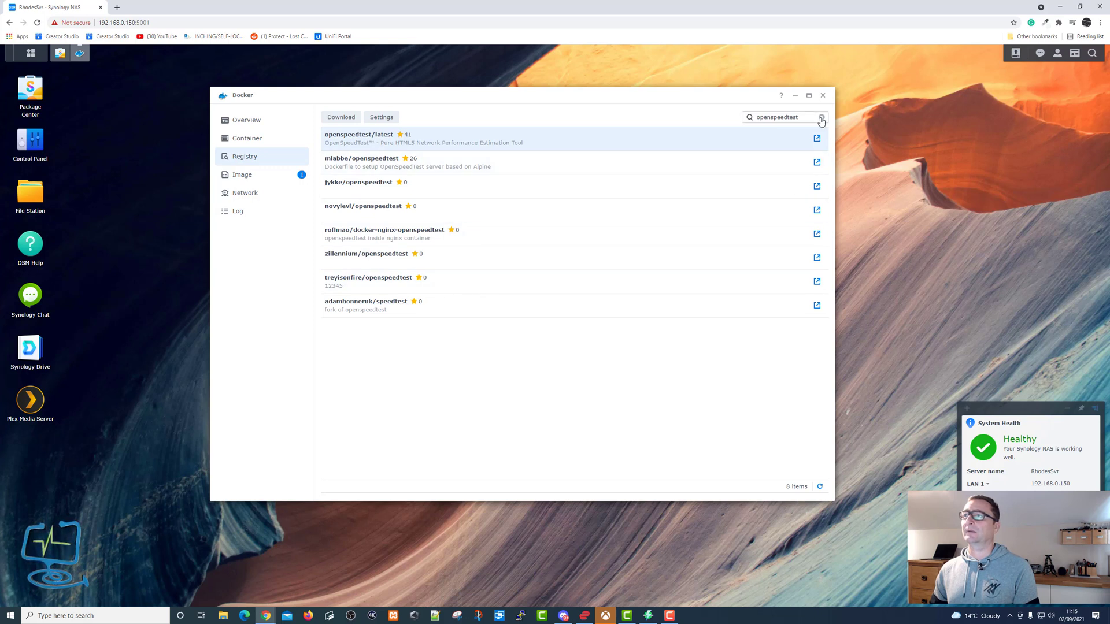
click(245, 177)
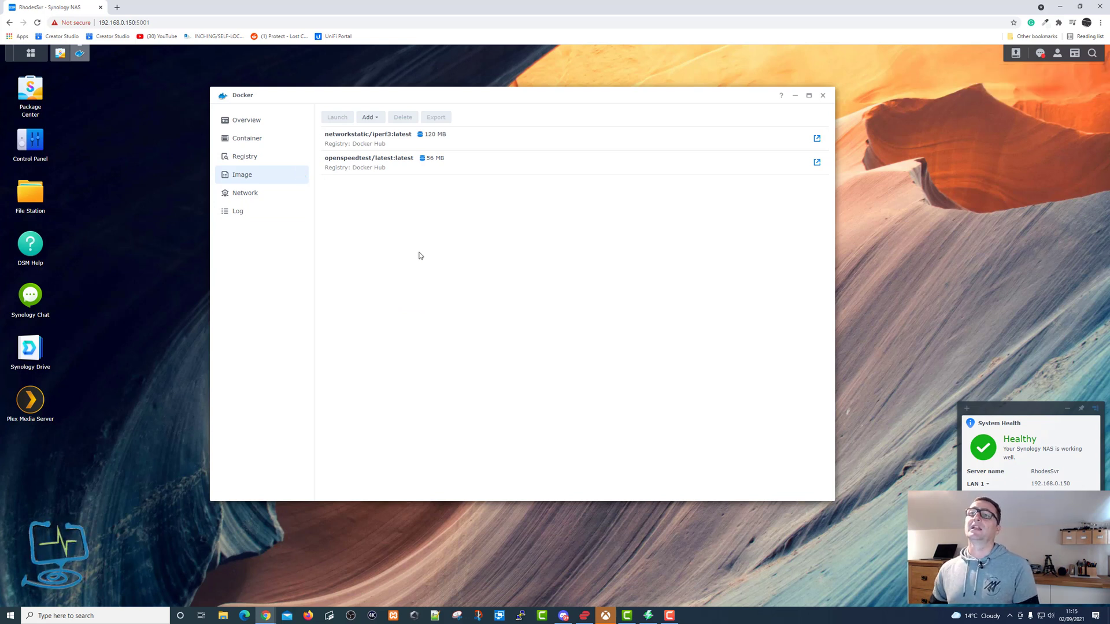
click(372, 168)
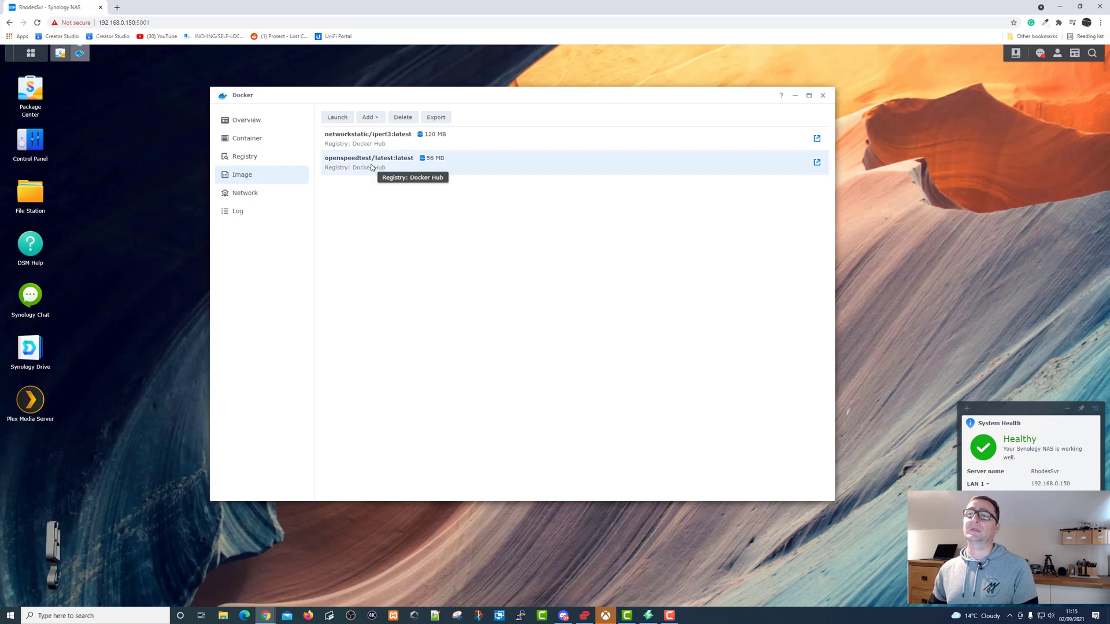
- Launch a container from the openspeedtest image and open its Advanced Settings
click(337, 118)
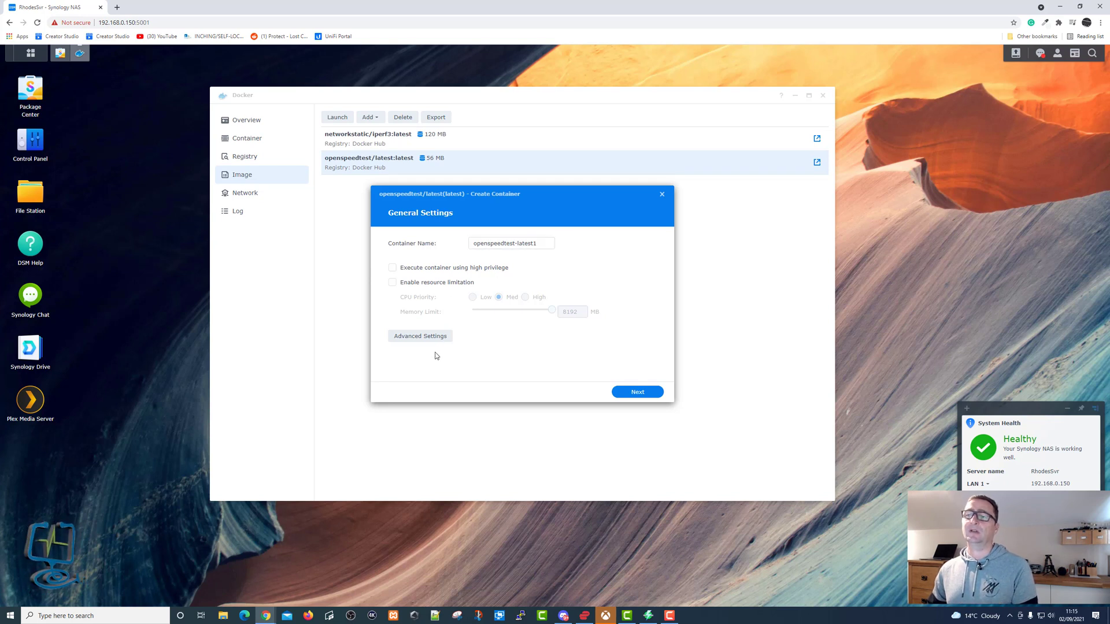
click(422, 339)
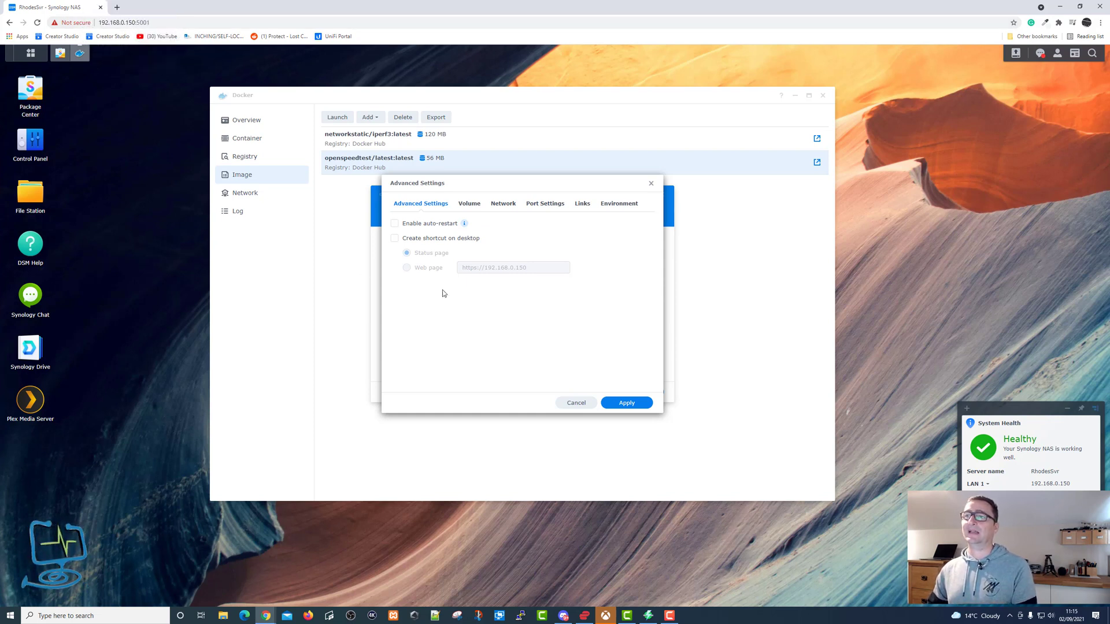
- Enable 'Use the same network as Docker Host' in the container's network settings and apply
click(501, 206)
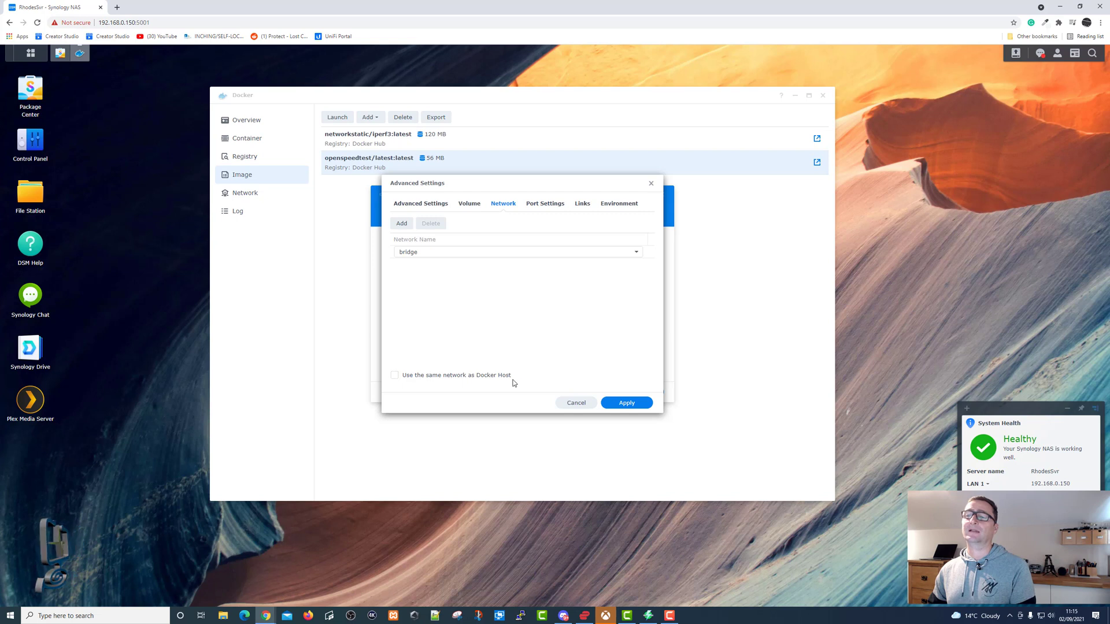
click(394, 376)
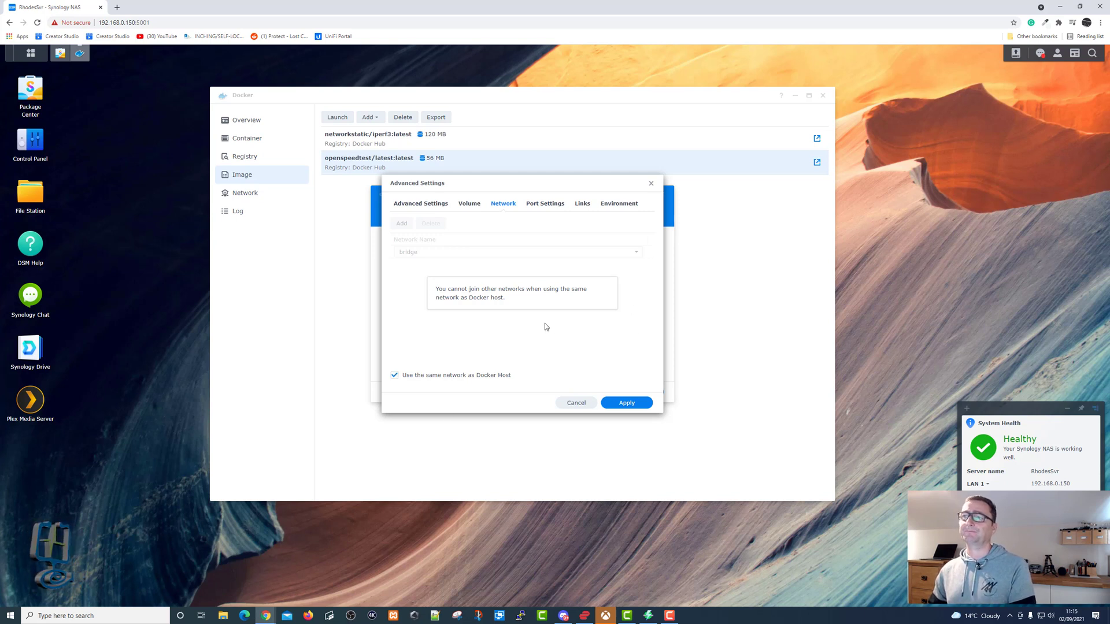
click(538, 209)
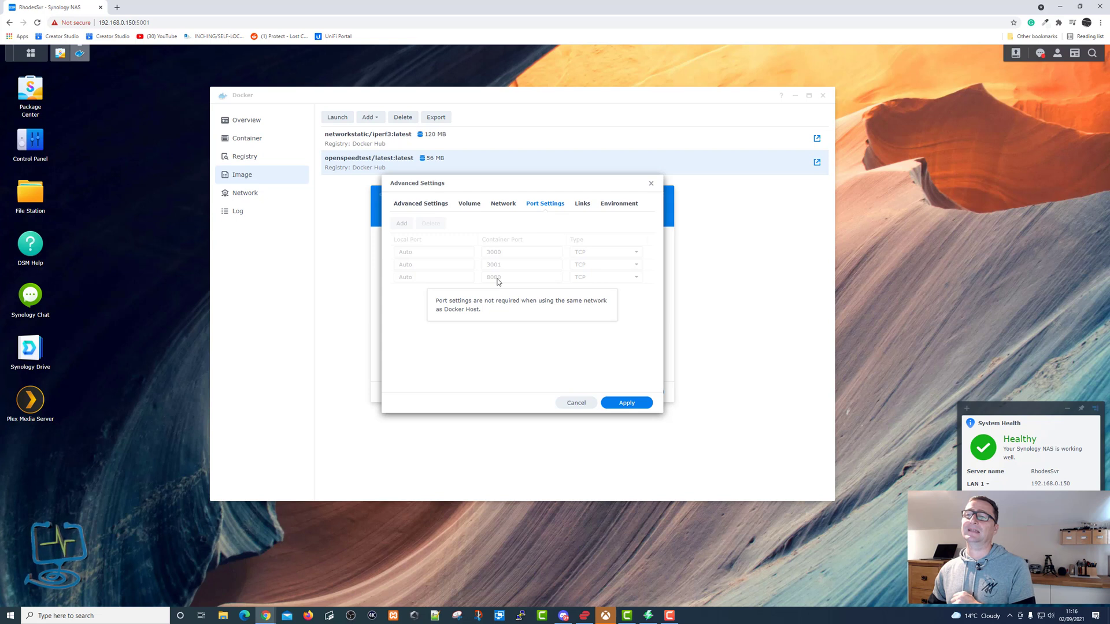
click(496, 204)
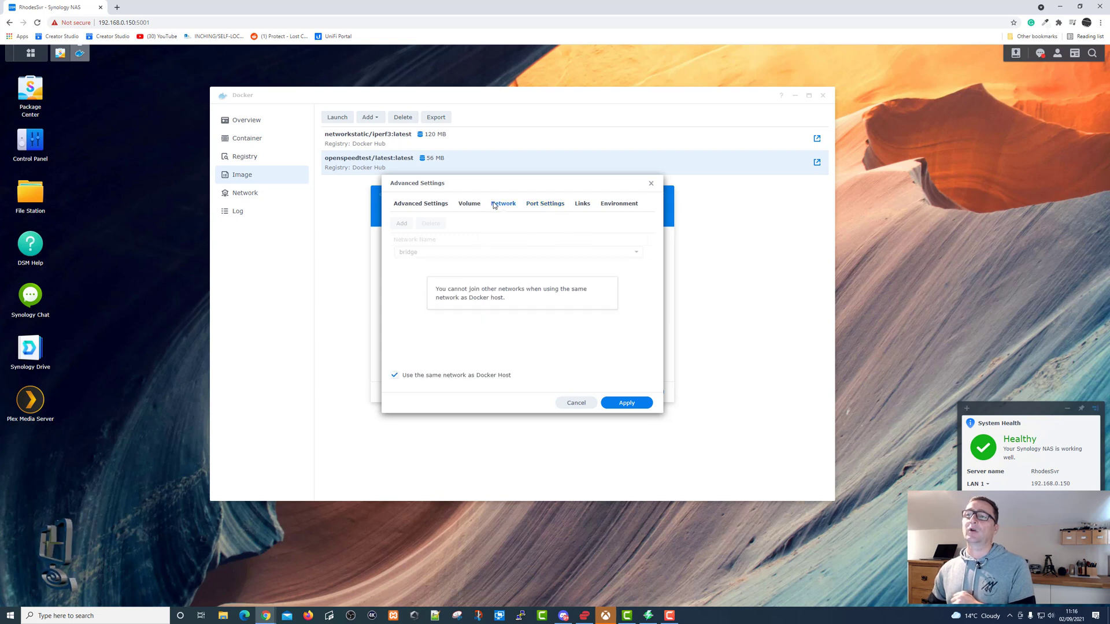
click(625, 403)
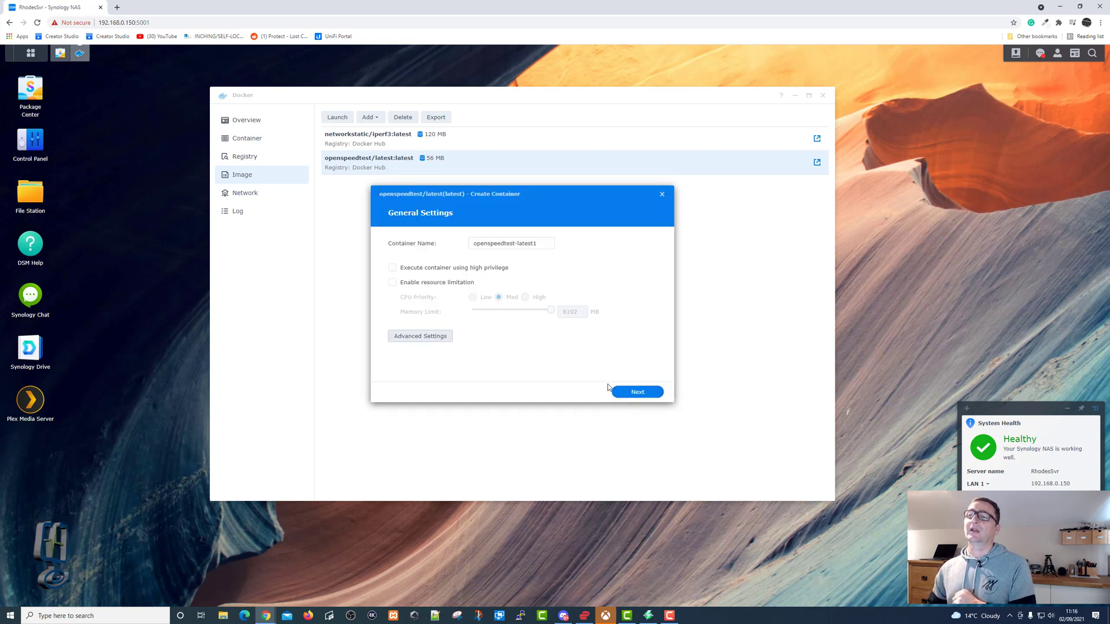
- Review the container summary and finish the wizard so the container runs
click(640, 393)
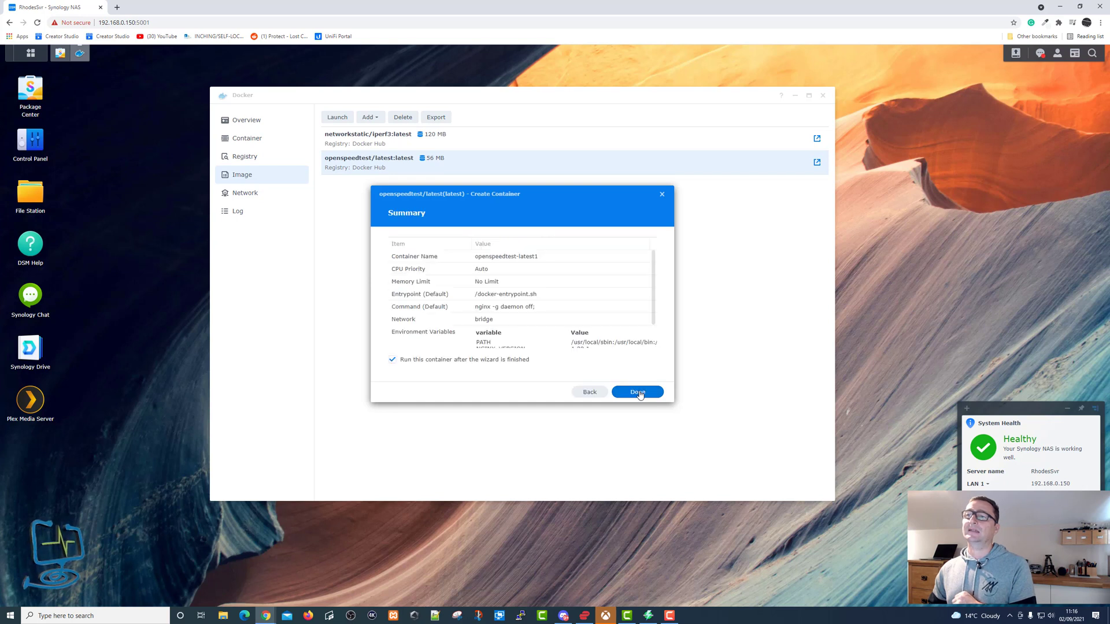
scroll(515, 341, down, 2)
scroll(516, 335, up, 2)
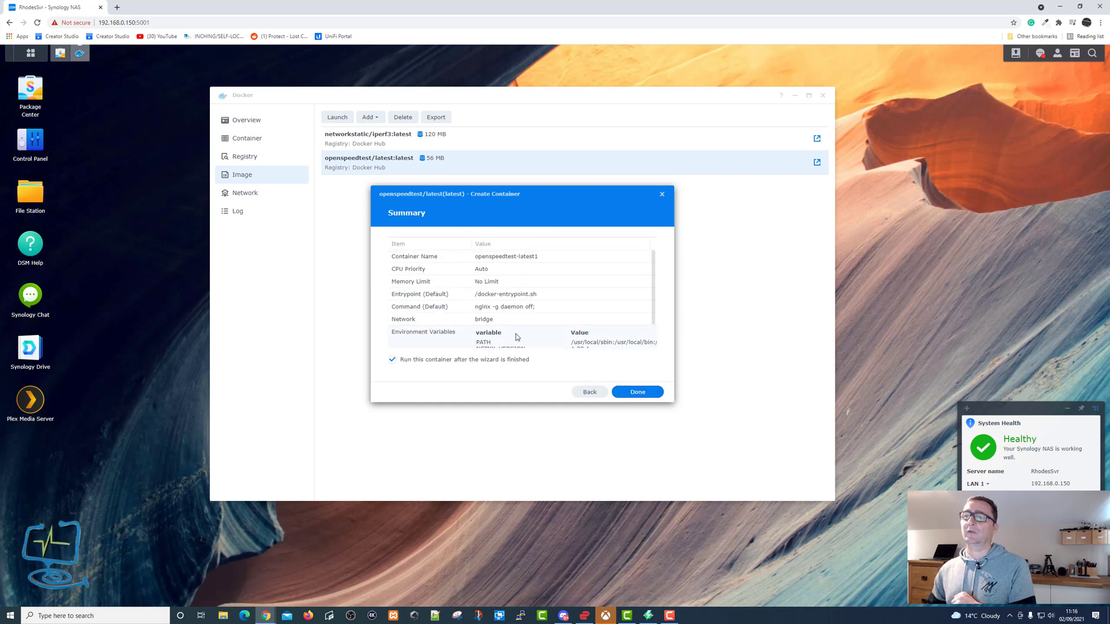
scroll(515, 334, down, 1)
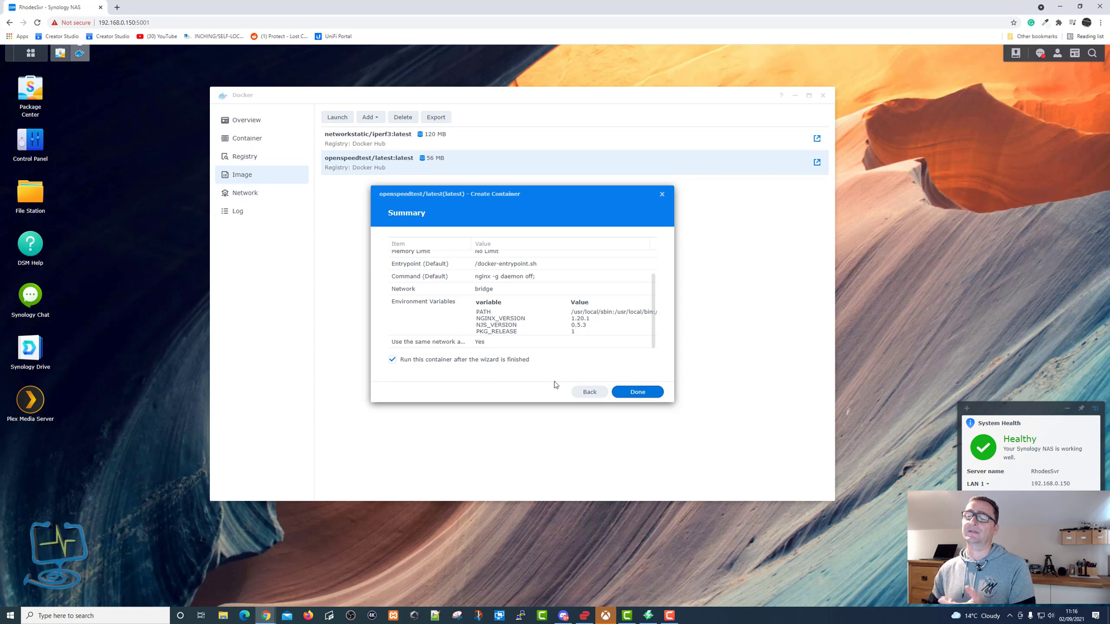
click(638, 393)
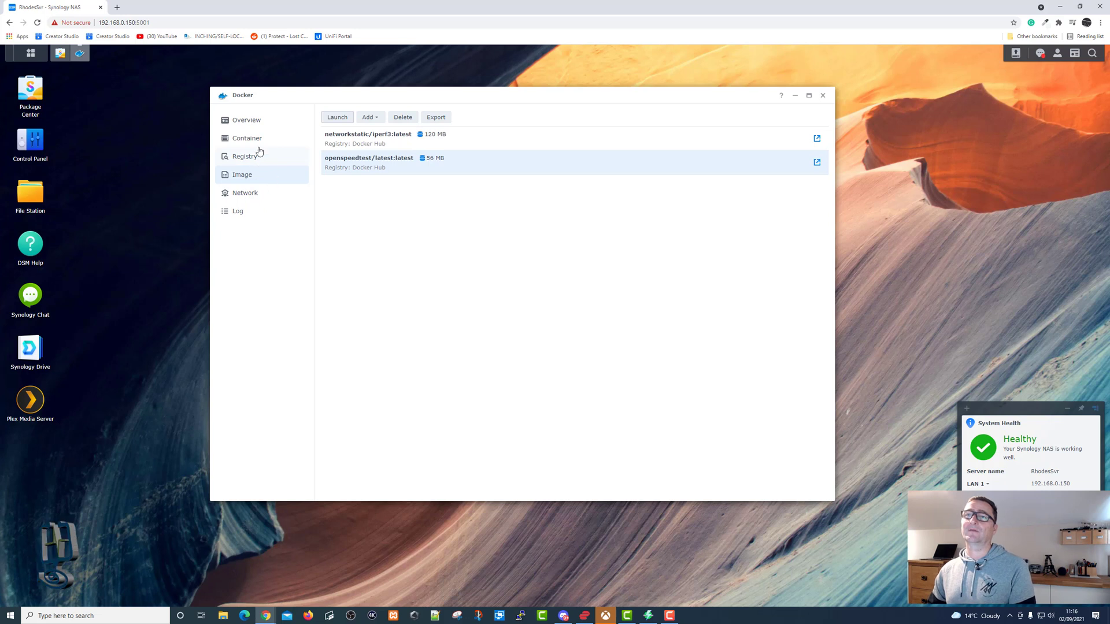
- Check openspeedtest-latest1 is running in the container list, then switch to Angry IP Scanner
click(240, 138)
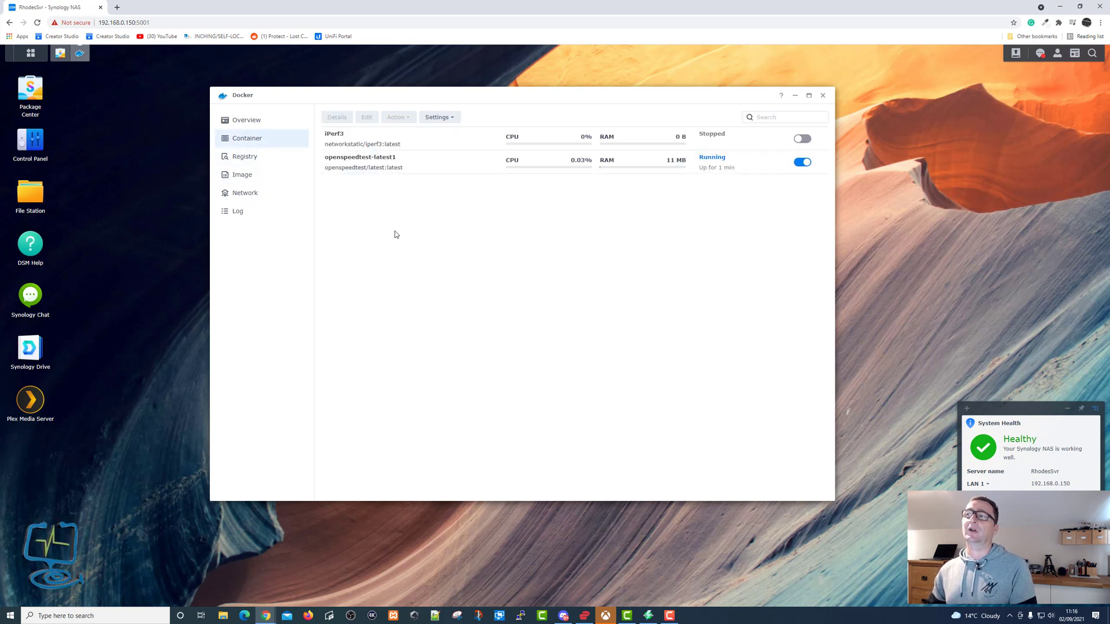
click(391, 144)
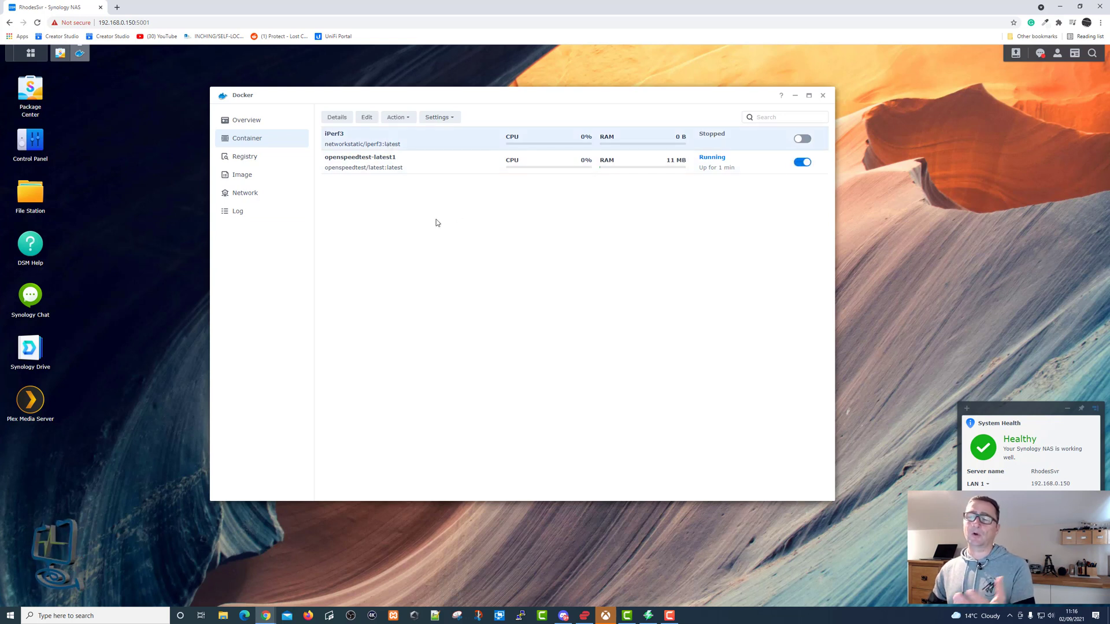
click(410, 167)
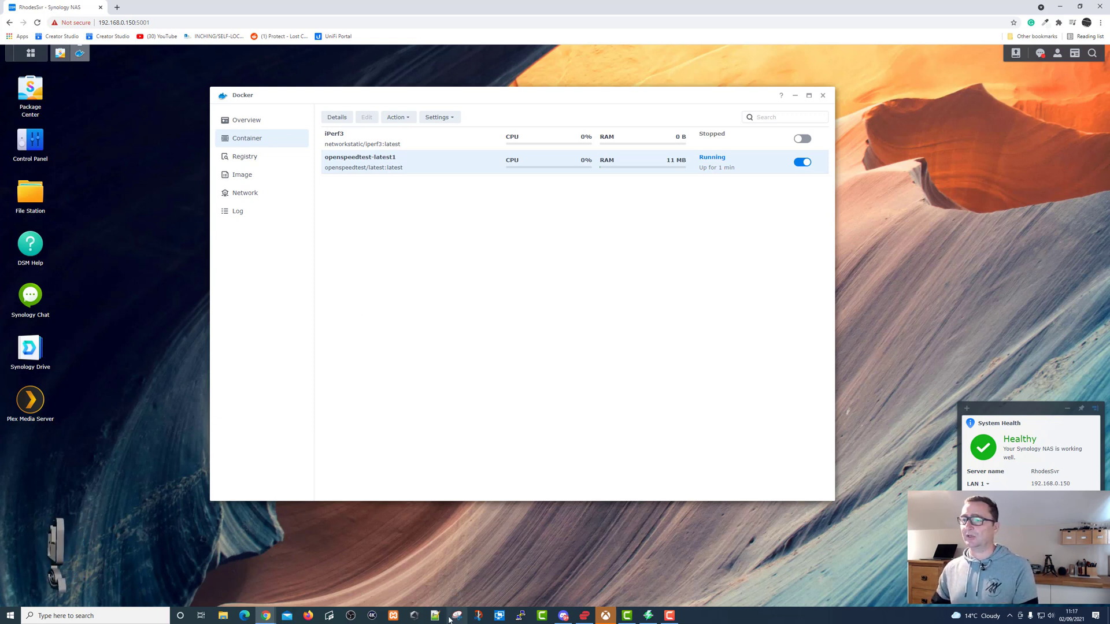
click(648, 615)
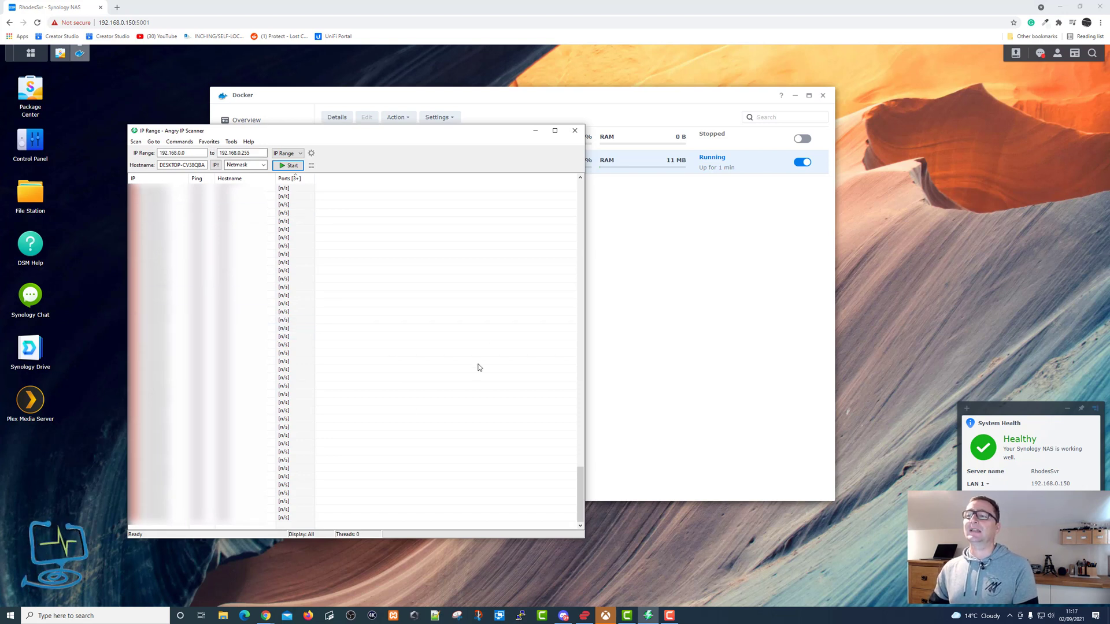
- Scroll the scan results to the top, select the IP Range field, and minimize Angry IP Scanner
drag(577, 499, 583, 200)
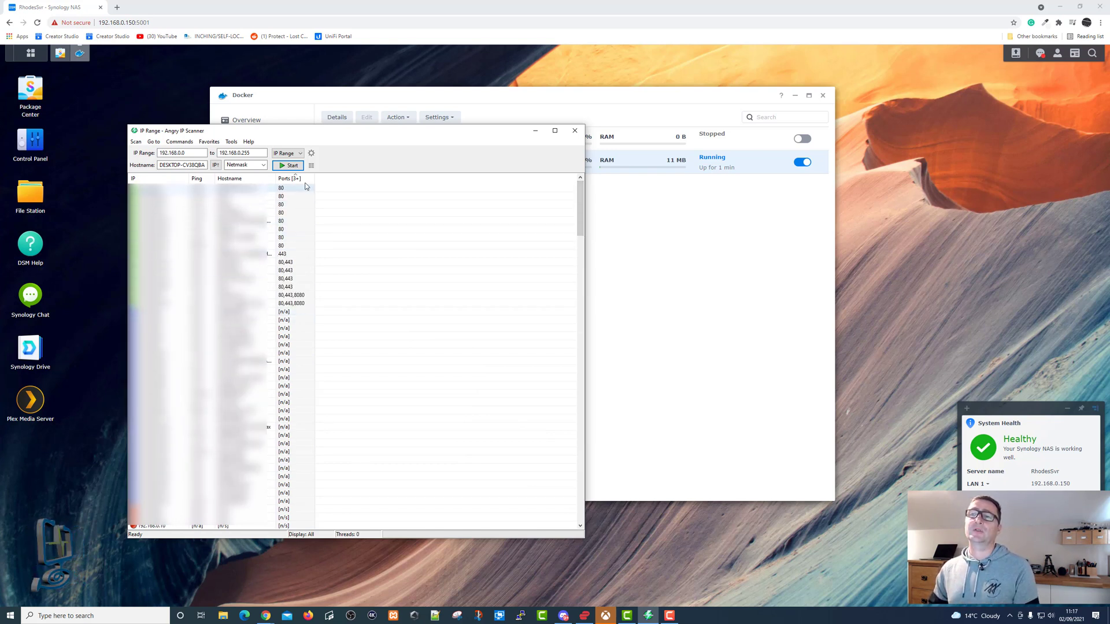
click(179, 155)
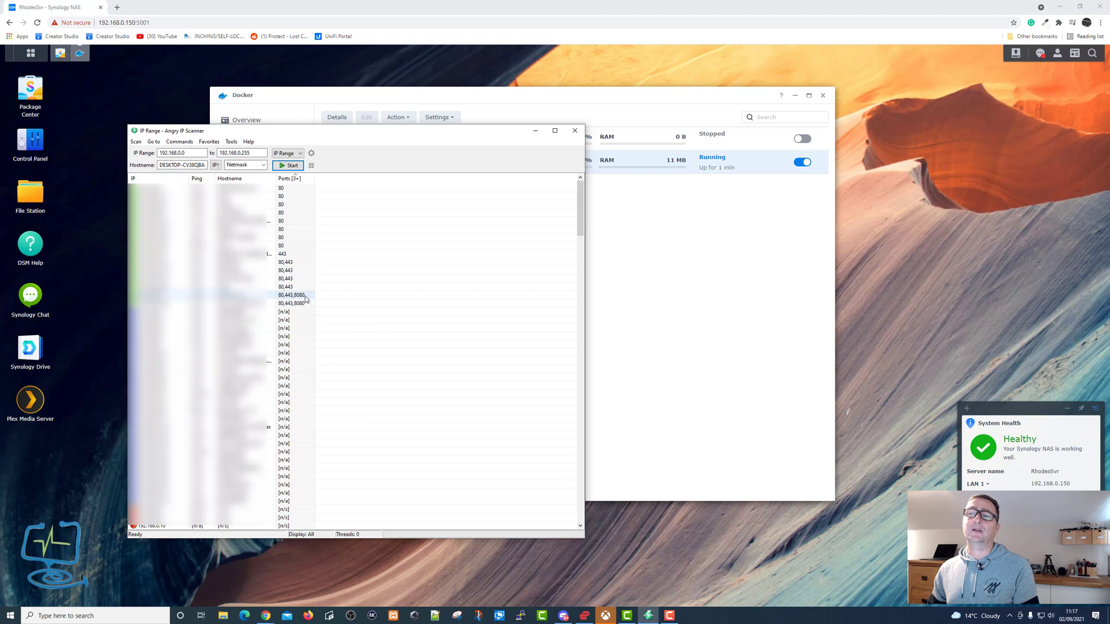
click(535, 131)
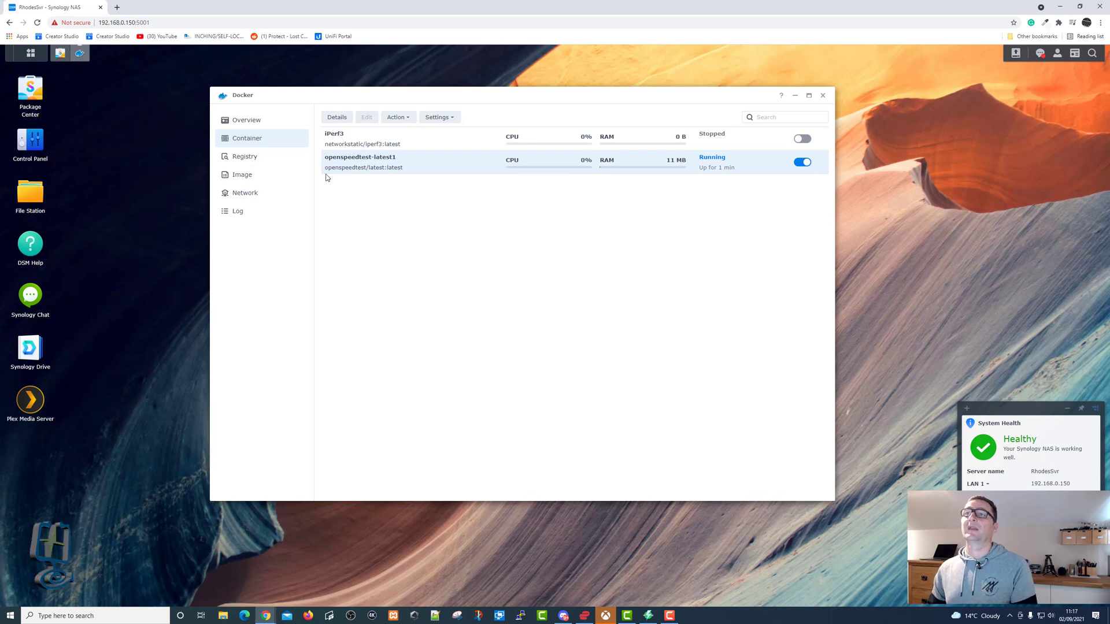
- Open openspeedtest-latest1's details, widen the window, and view its Process, Log and Terminal tabs
click(364, 147)
click(363, 164)
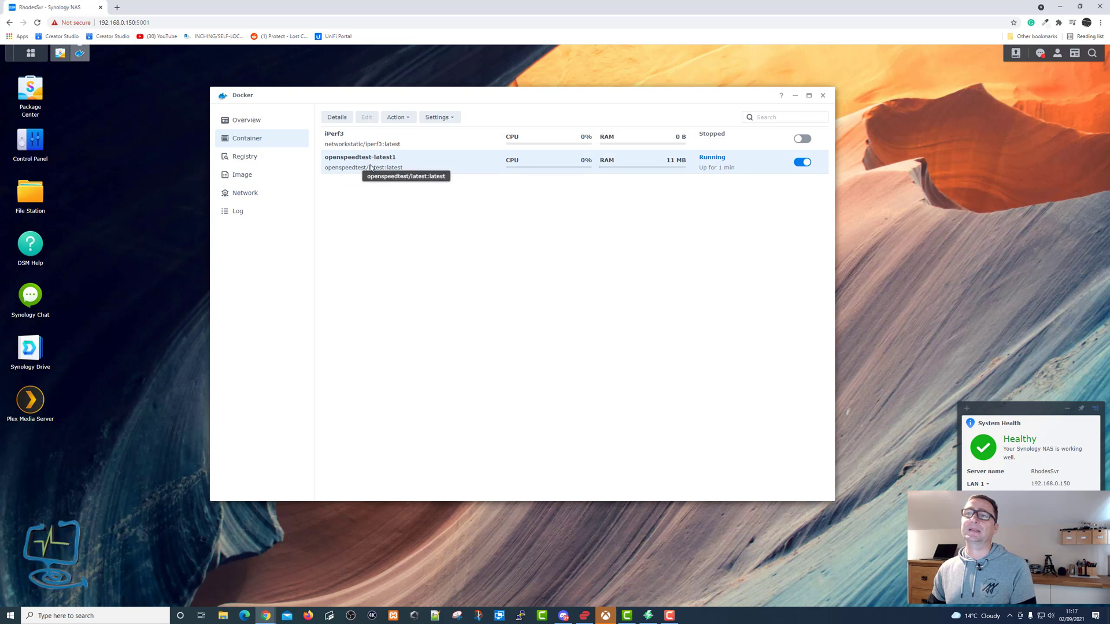
click(337, 117)
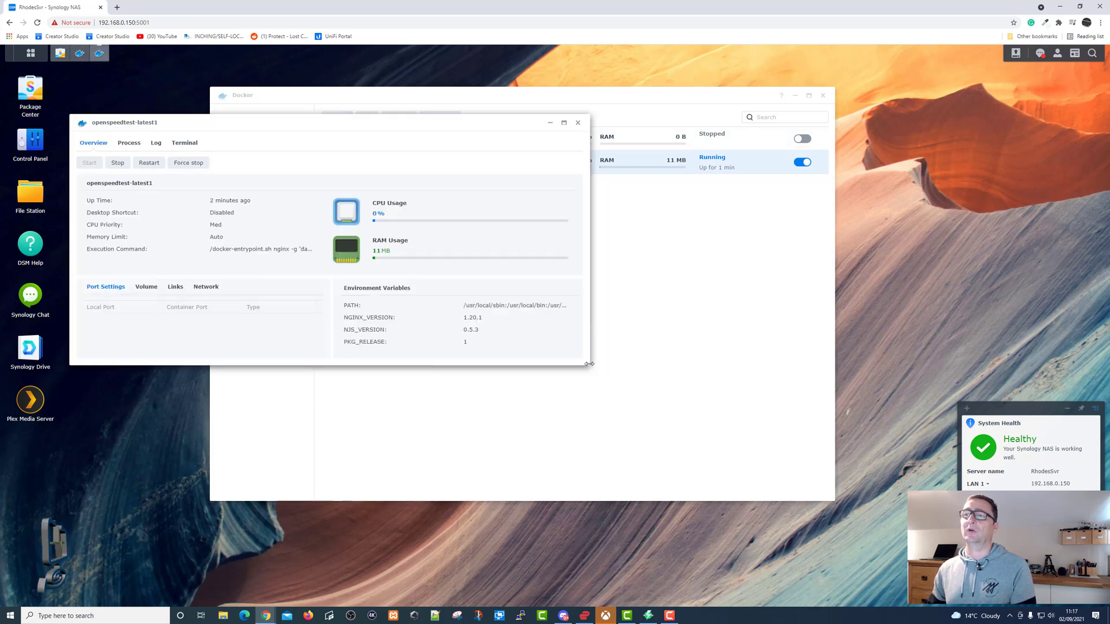
drag(589, 363, 633, 365)
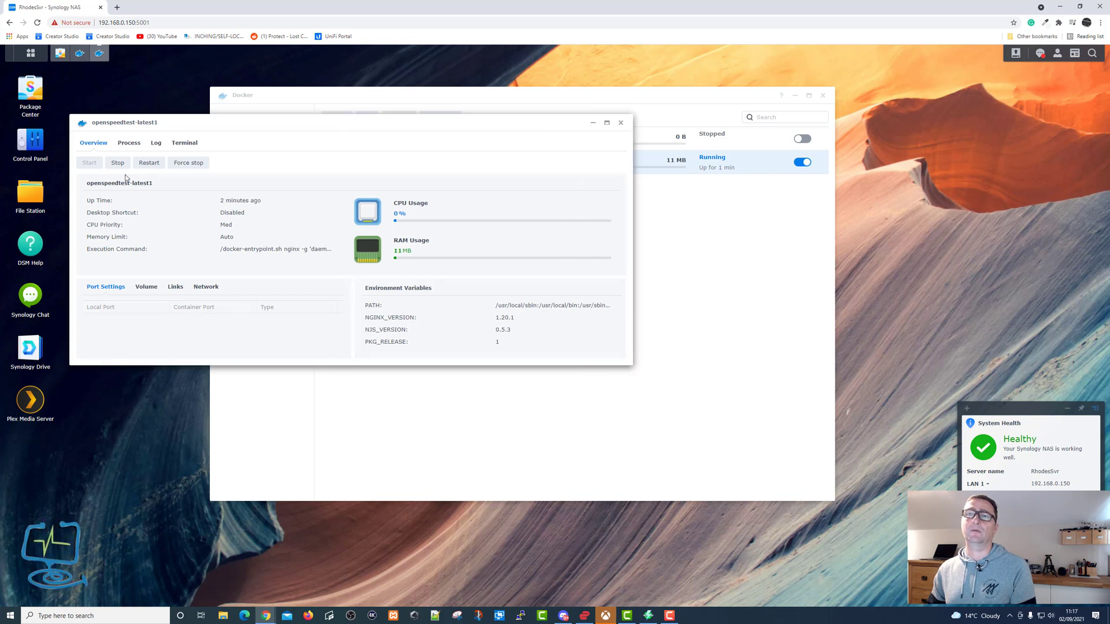
click(129, 142)
click(155, 145)
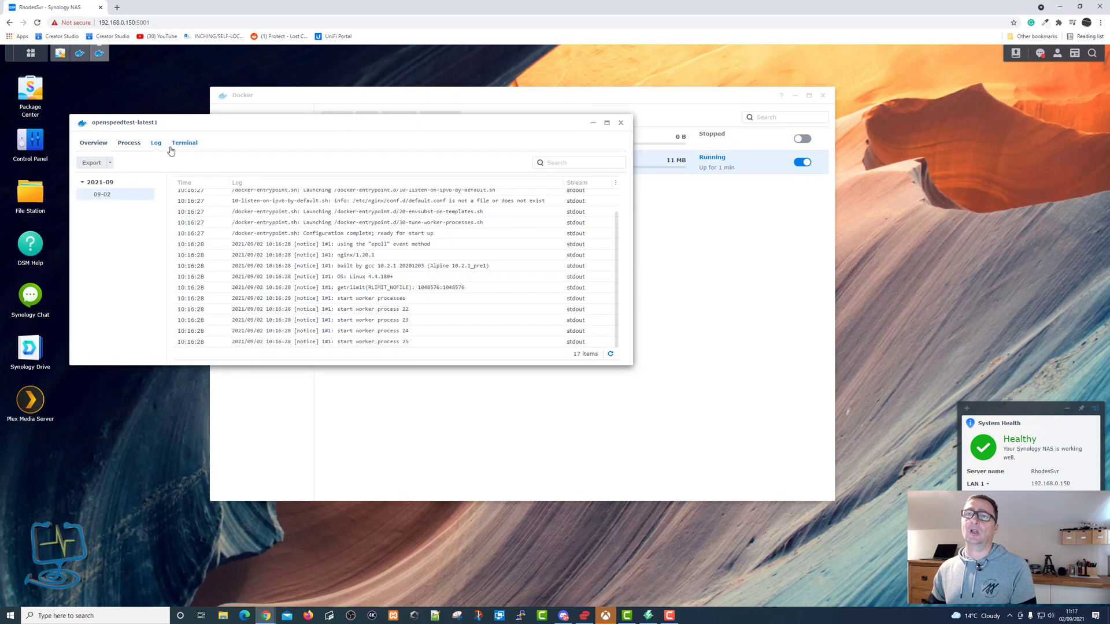
click(186, 146)
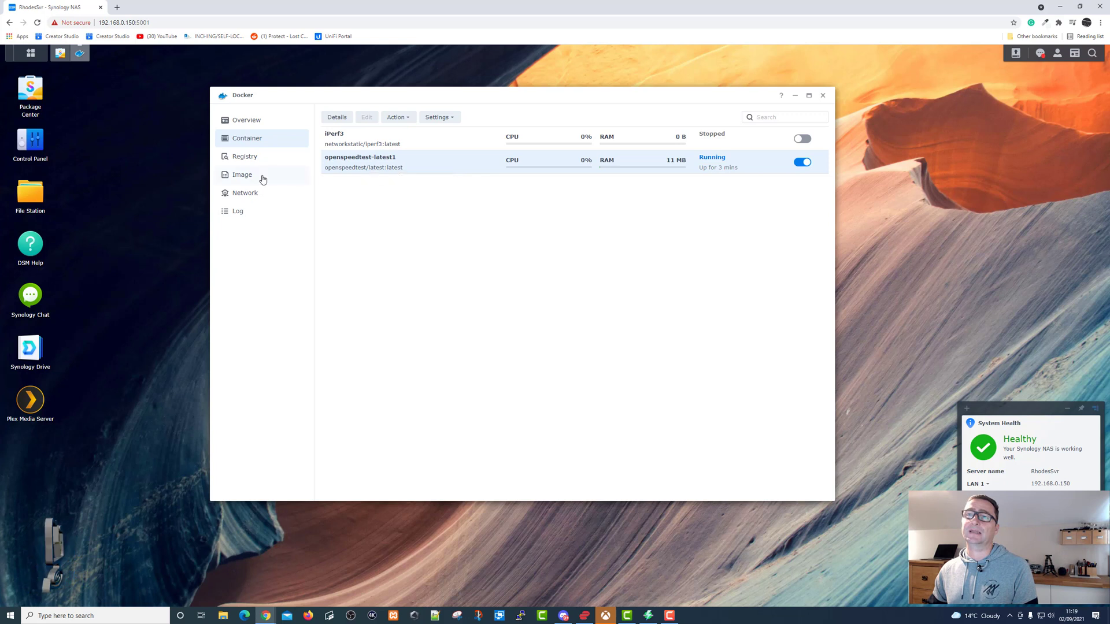
- Launch the openspeedtest image again and view port mappings for 3000, 3001 and 8080
click(242, 177)
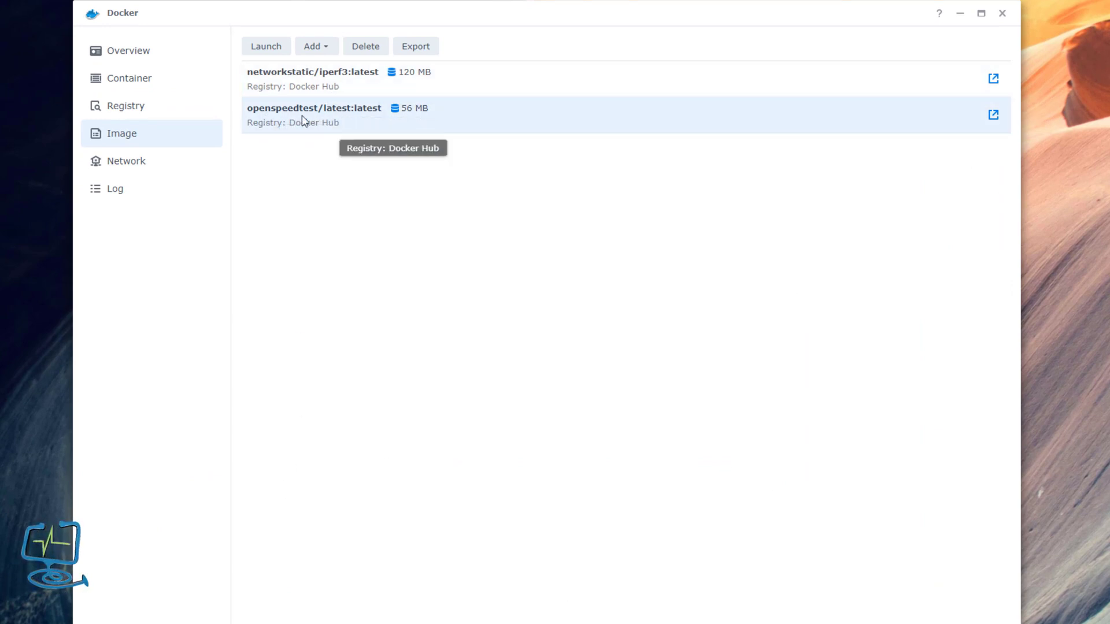
click(270, 50)
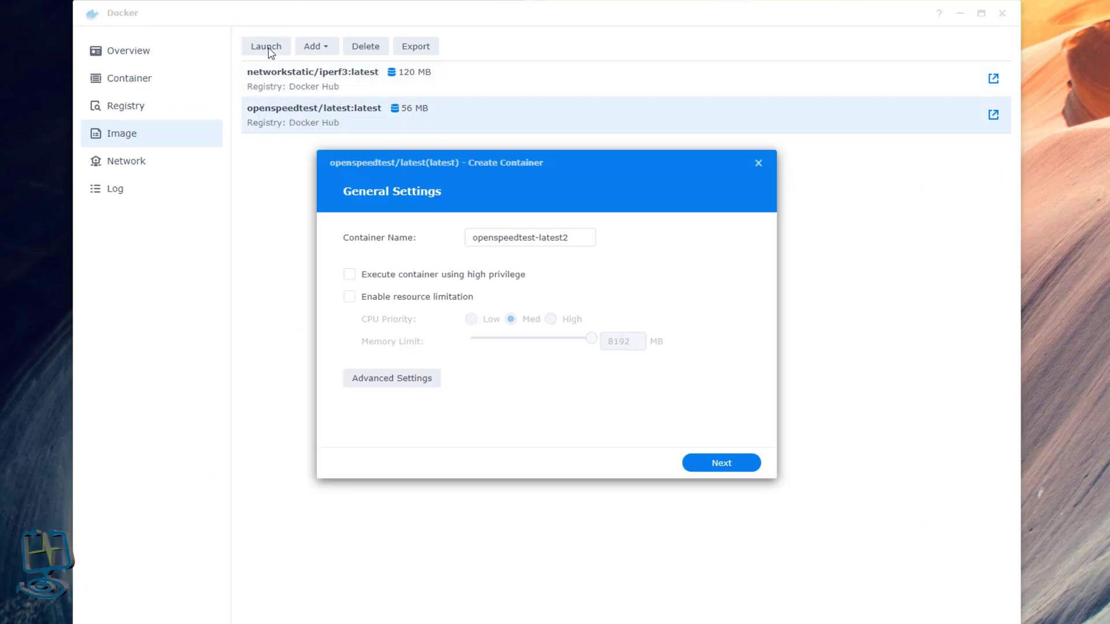
click(386, 380)
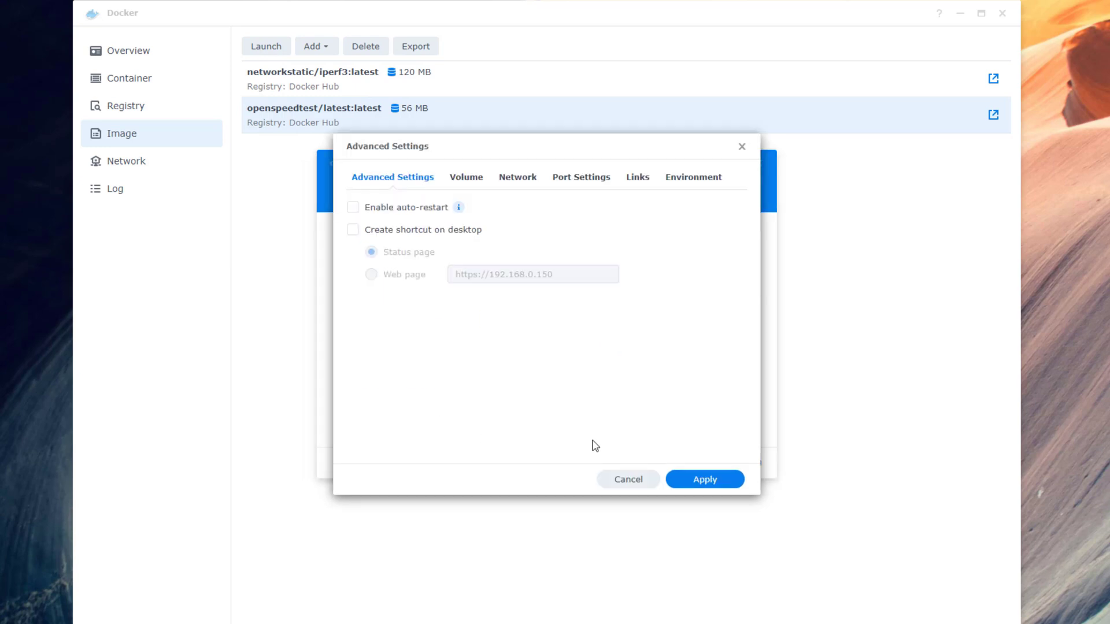
click(581, 183)
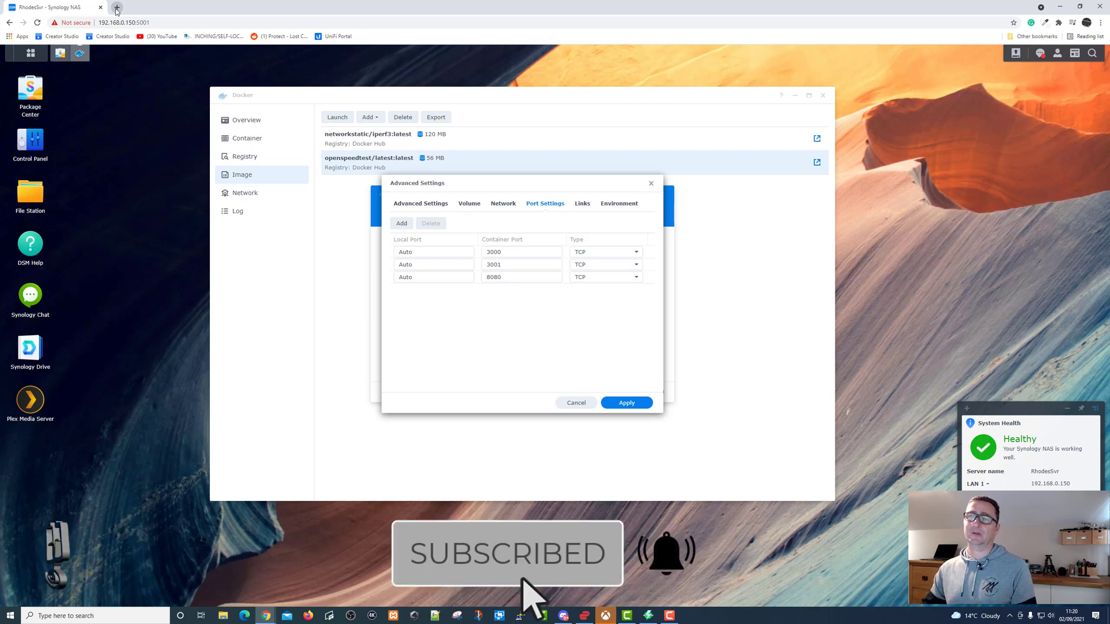
- In a new tab, try loading the NAS address 192.168.0.150:8080
click(117, 8)
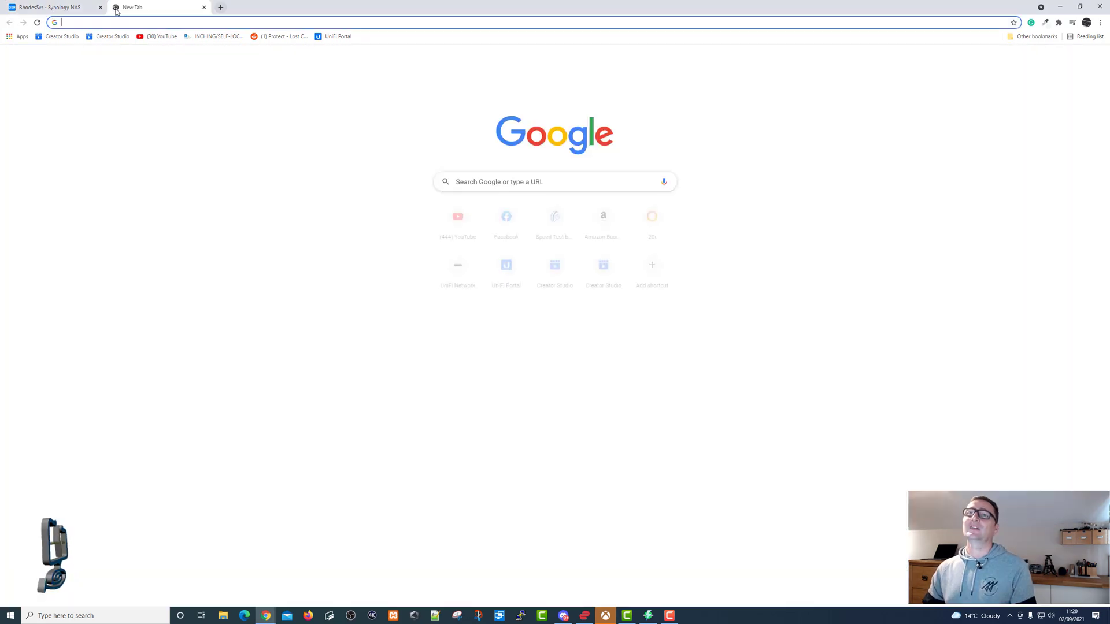
text(192.1)
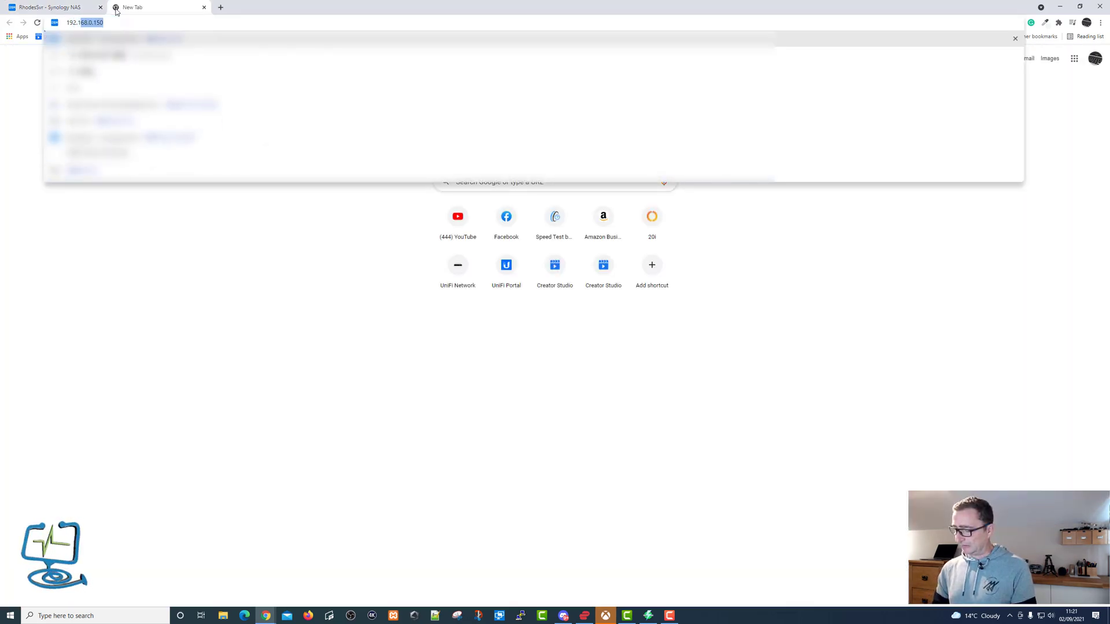
text(68.0.150)
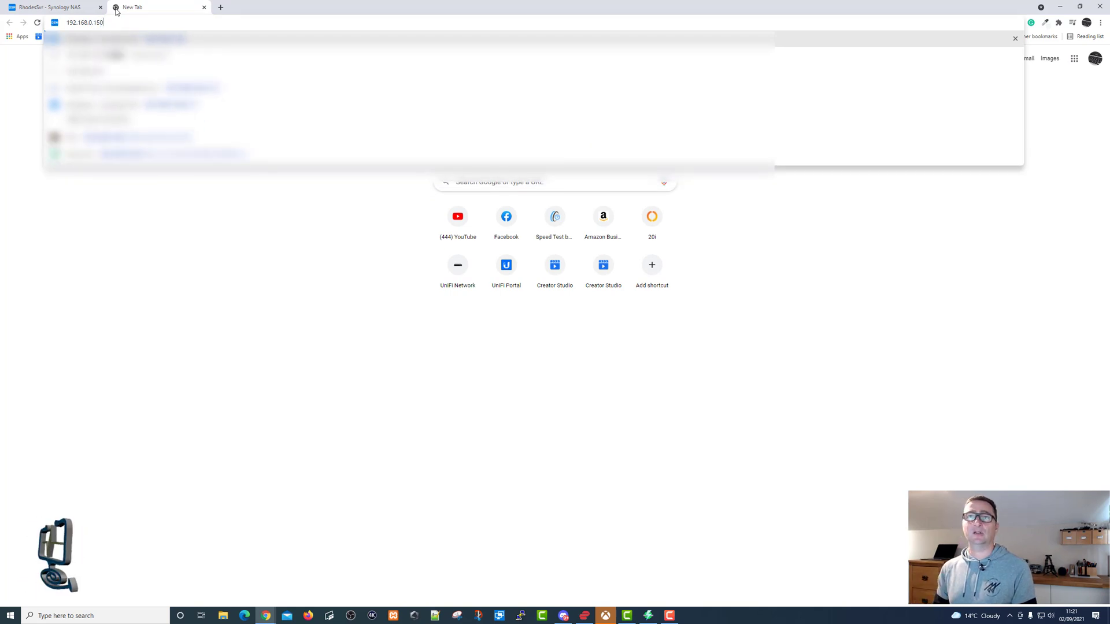
text(:)
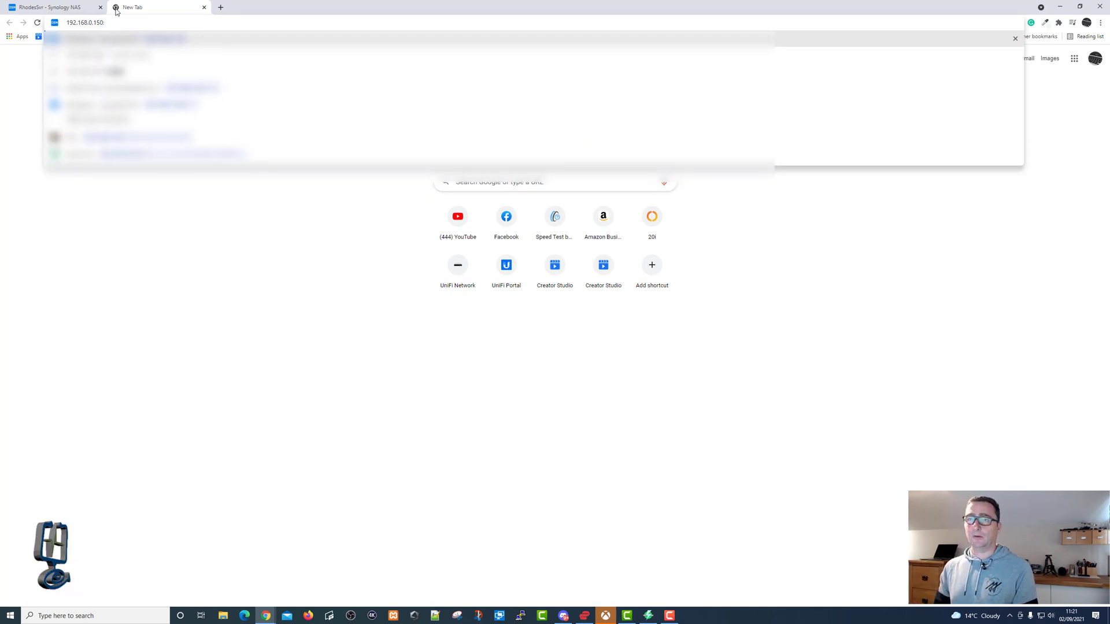
text(8080)
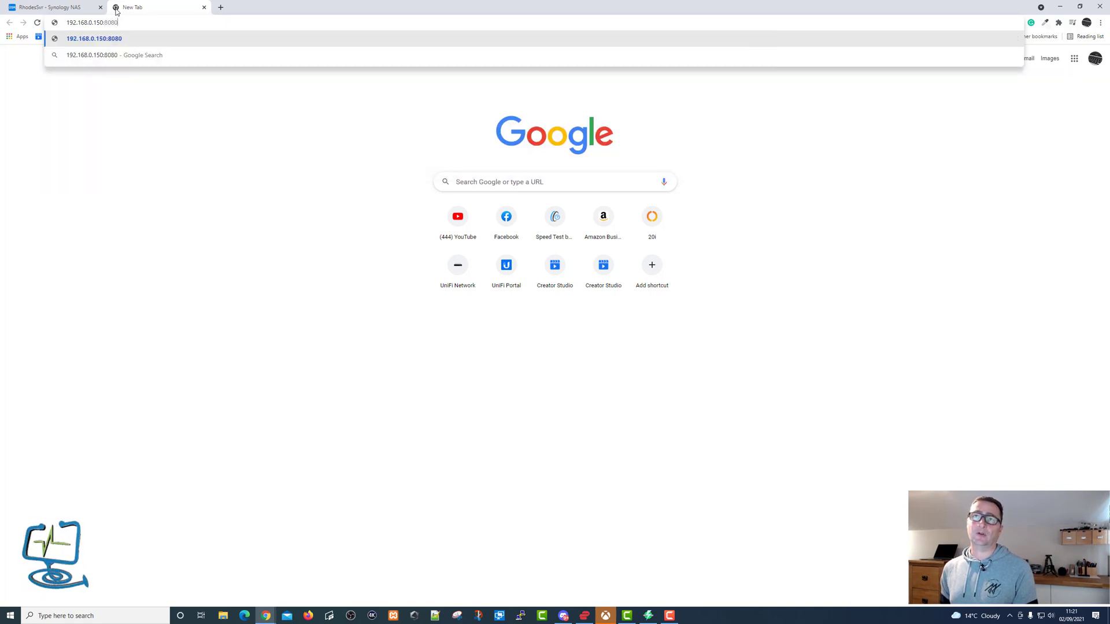
key(Return)
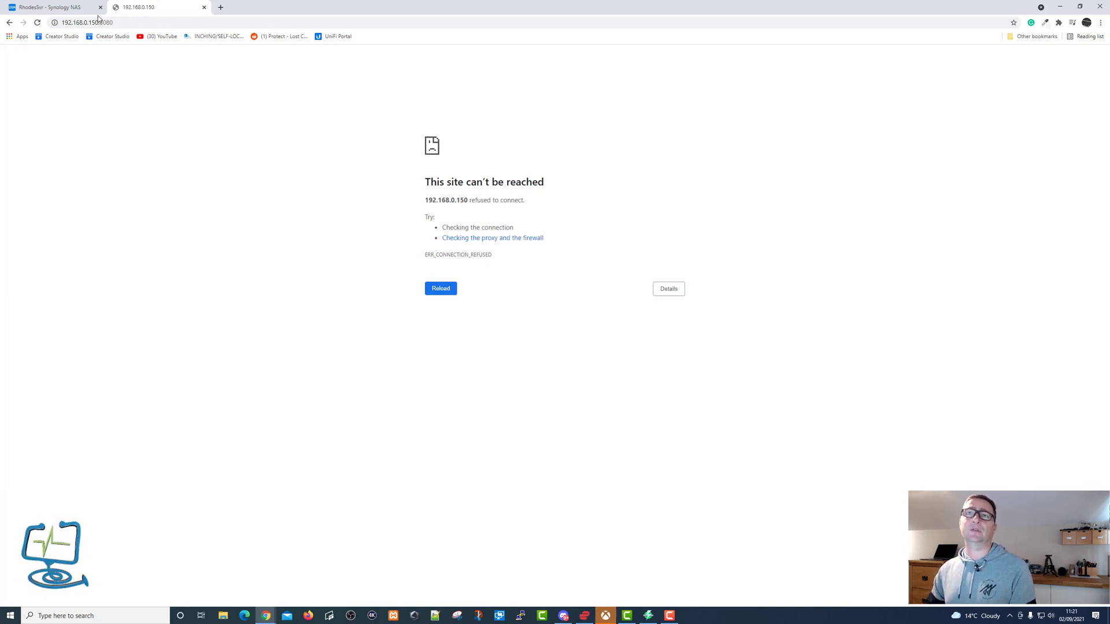
- After the error, change the address port to 3000 so the OpenSpeedTest page loads
click(78, 8)
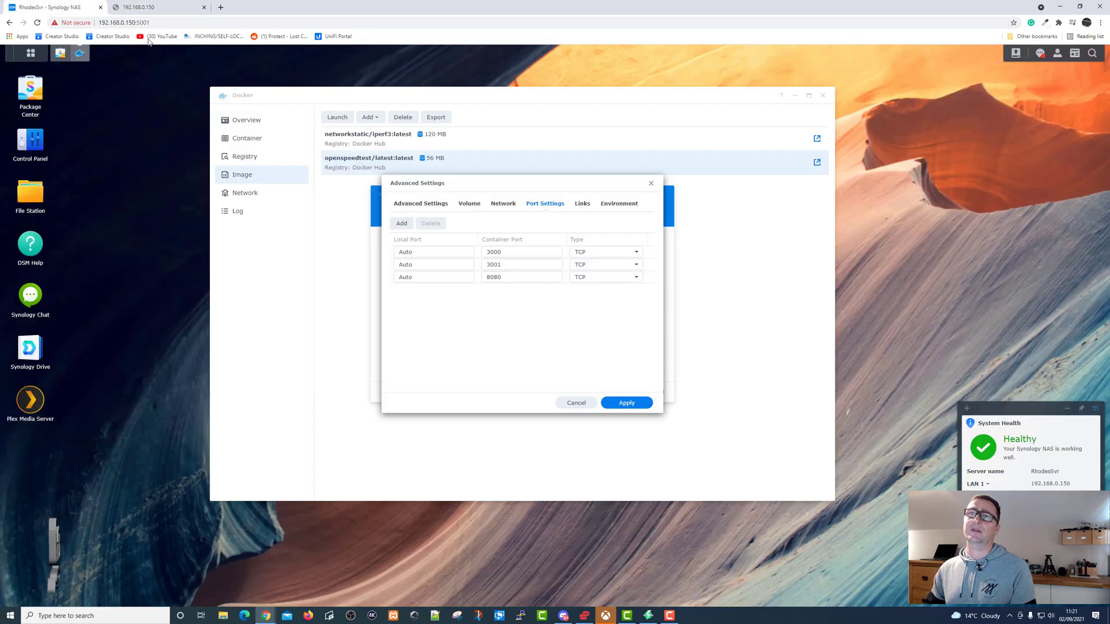
click(145, 7)
click(131, 23)
click(131, 23)
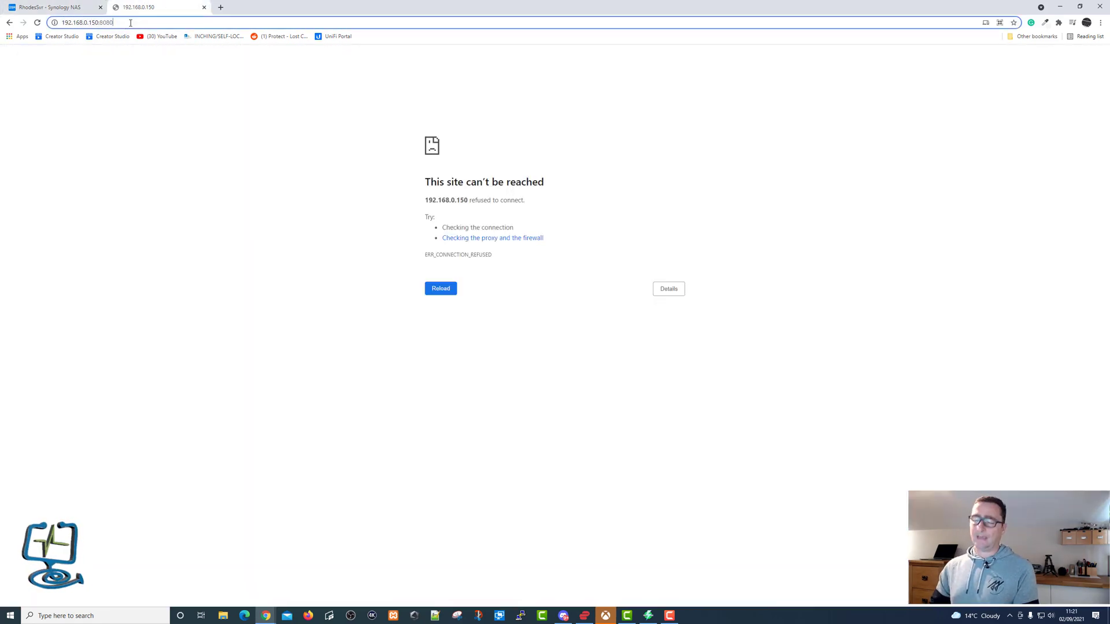
key(BackSpace)
key(BackSpace)
key(BackSpace)
key(BackSpace)
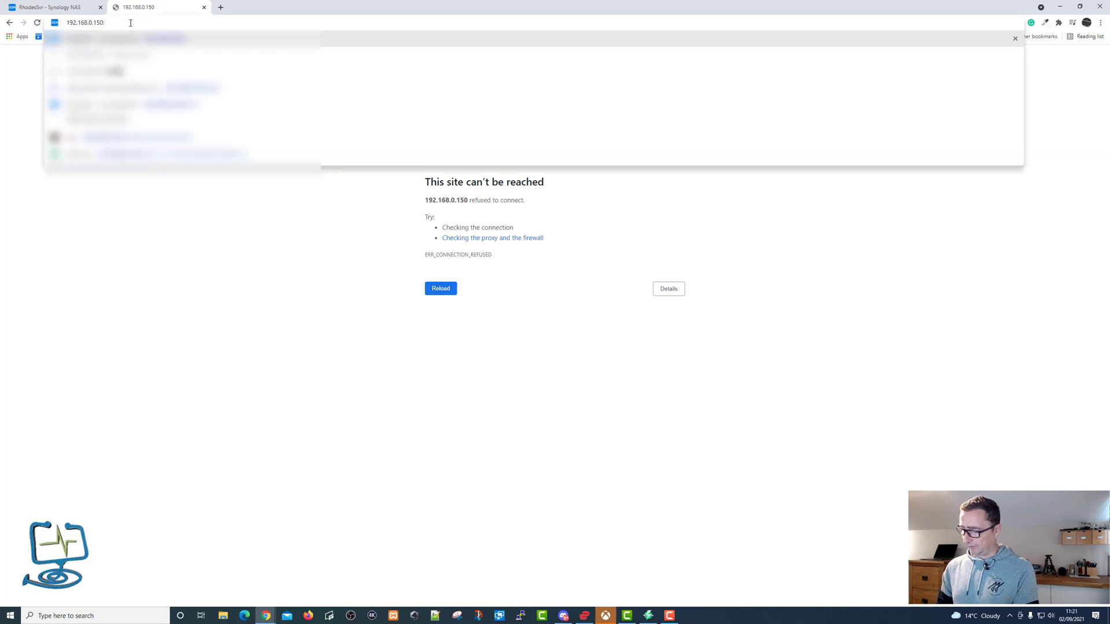
text(3000)
key(Return)
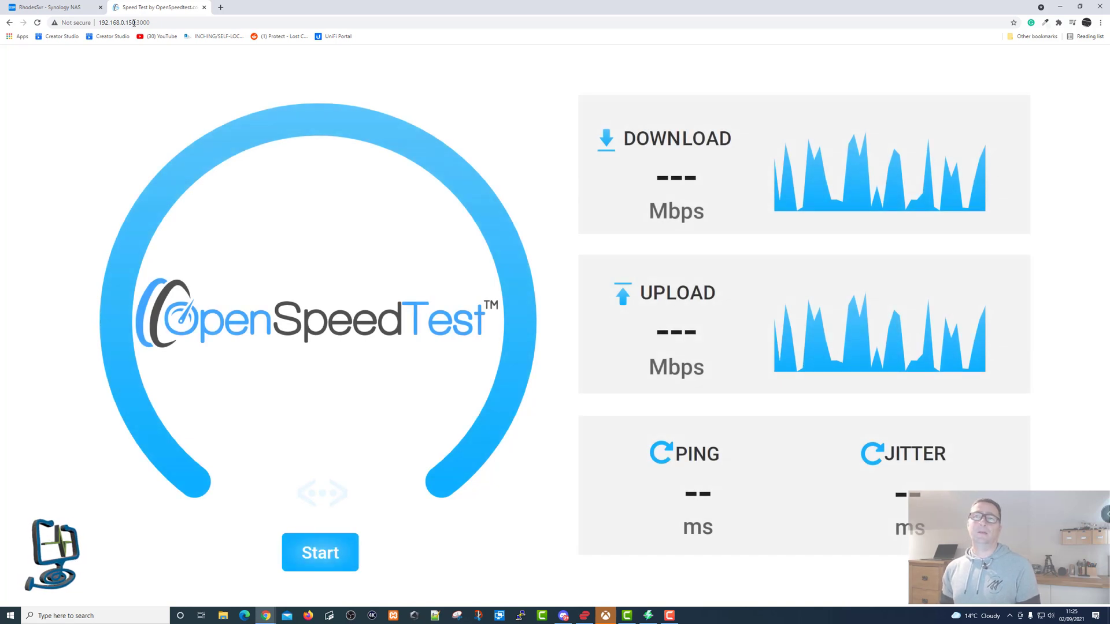
- Start OpenSpeedTest and let it finish: 963.5 Mbps download, 953.3 Mbps upload, 1 ms ping
click(327, 551)
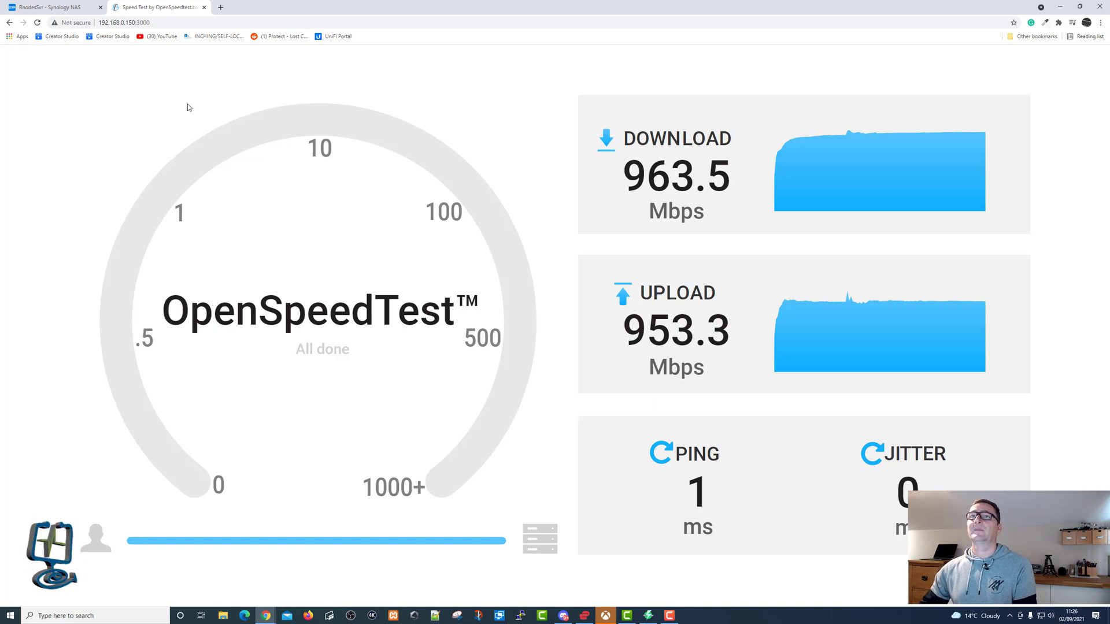
- Apply Advanced Settings, close Create Container, minimise Docker, then return to the speed-test results
click(36, 7)
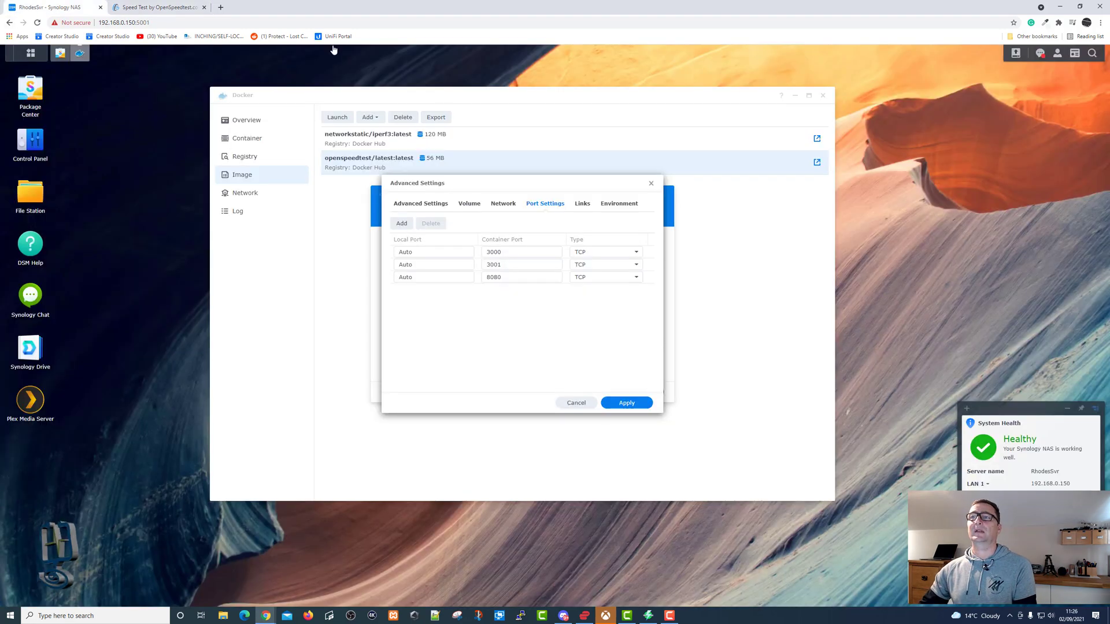
click(608, 404)
click(662, 196)
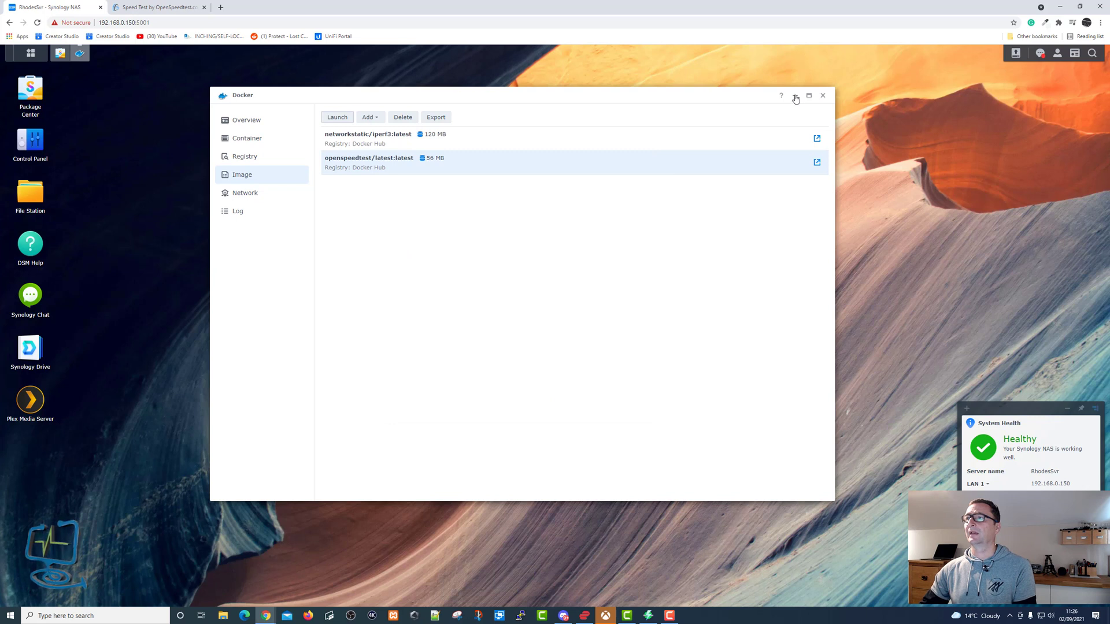
click(796, 97)
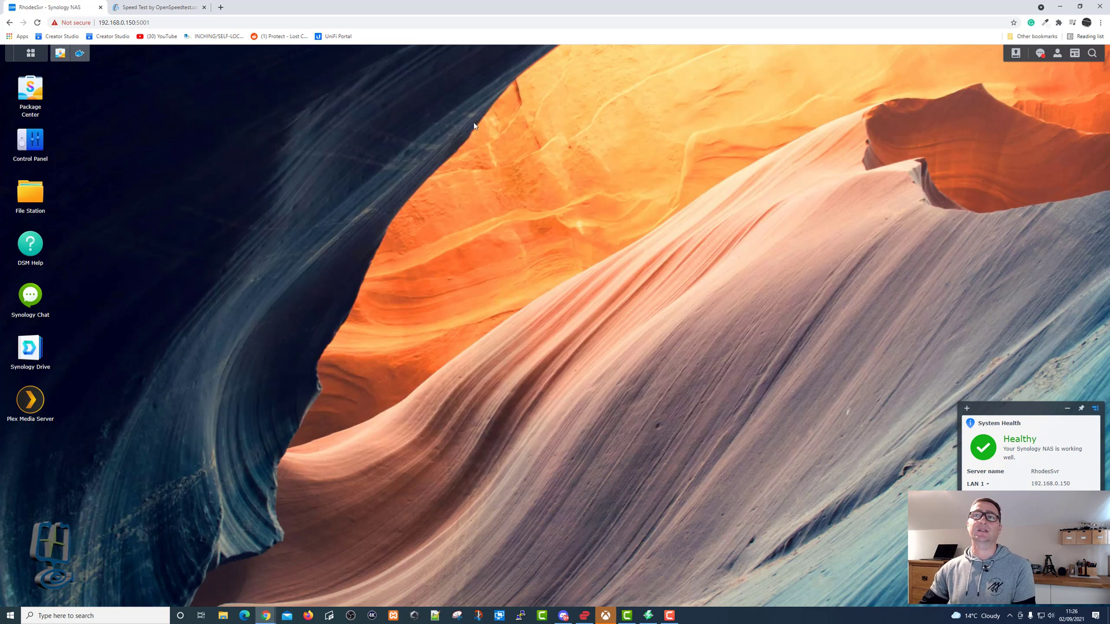
click(155, 7)
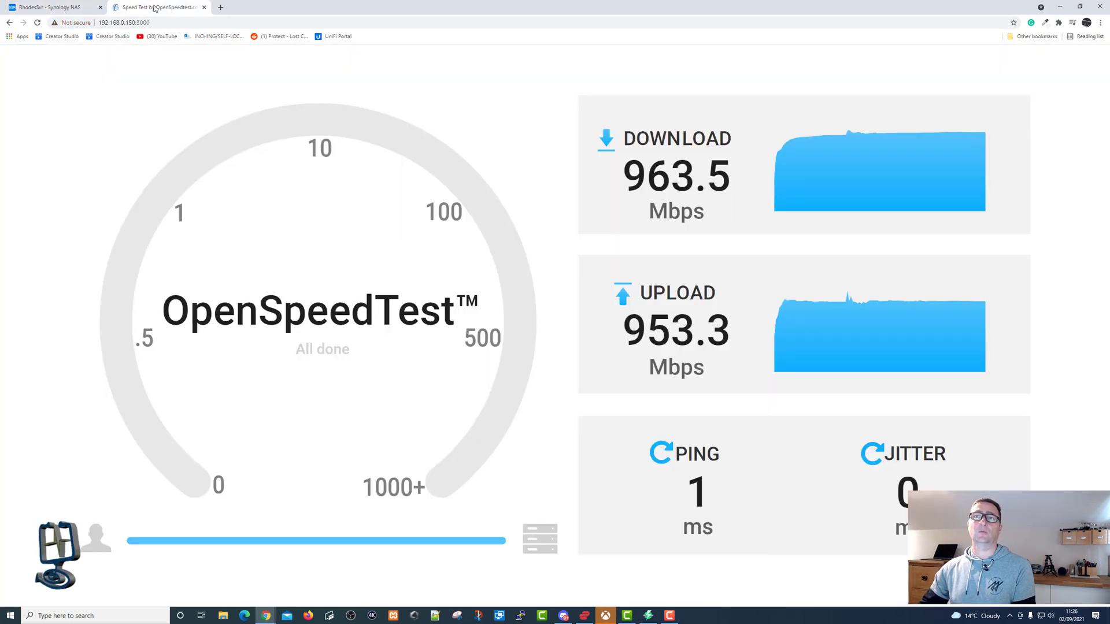
- Switch back to the Synology DSM tab to show its desktop
click(46, 9)
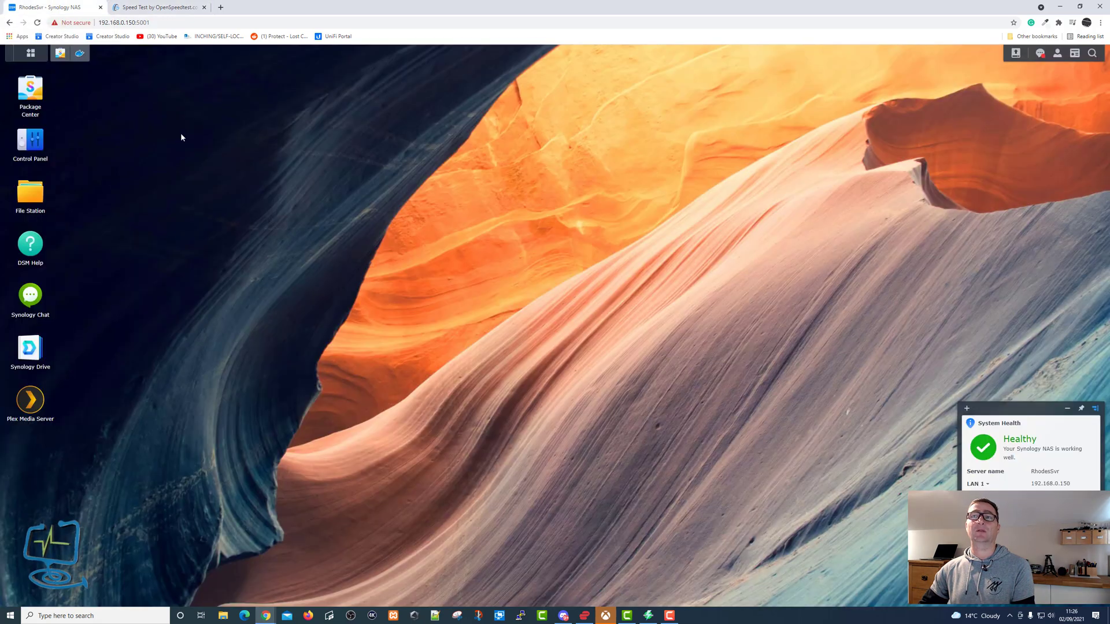